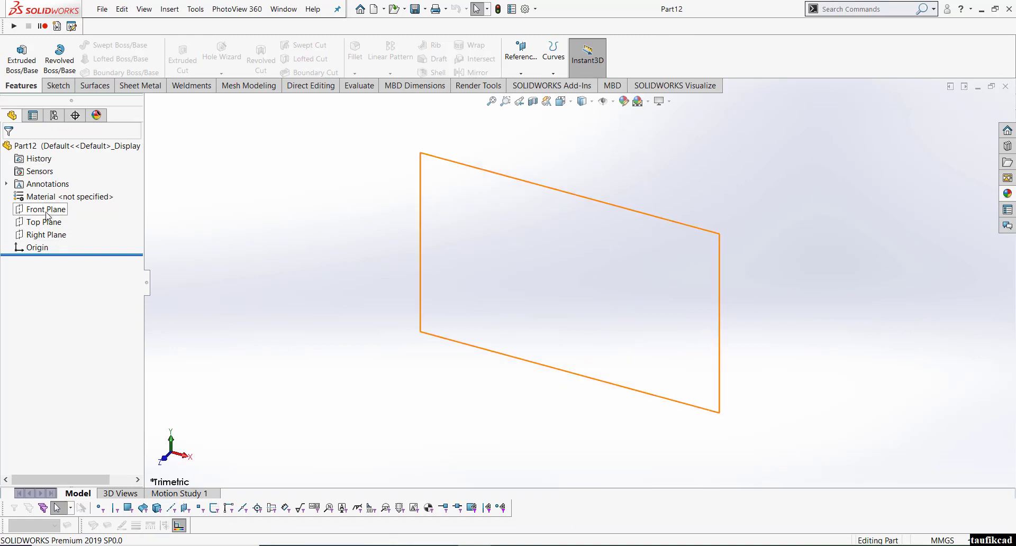
Sketch a six-sided polygon on the Front Plane, centred on the origin, with an inscribed circle about 68 mm in diameter.
left_click(49, 211)
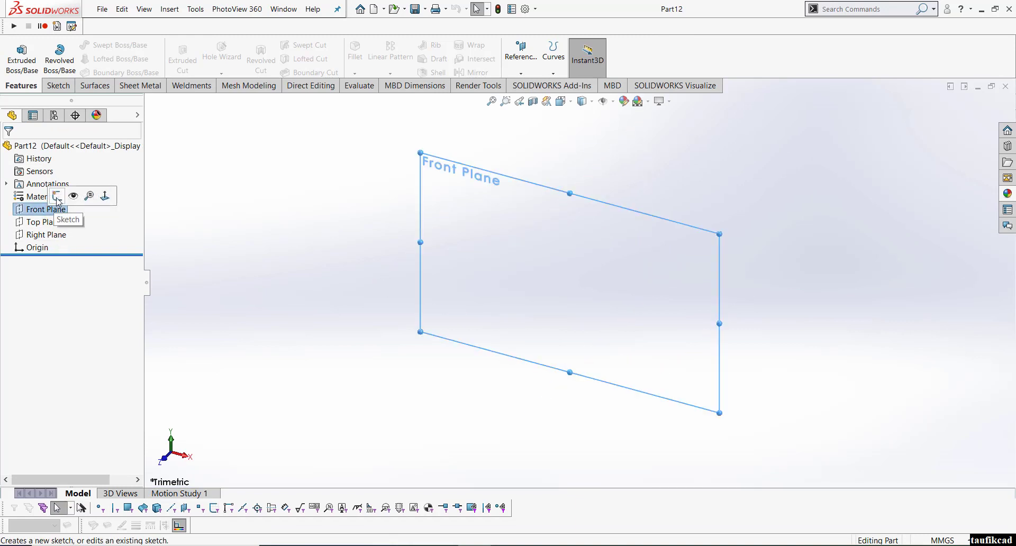
left_click(57, 197)
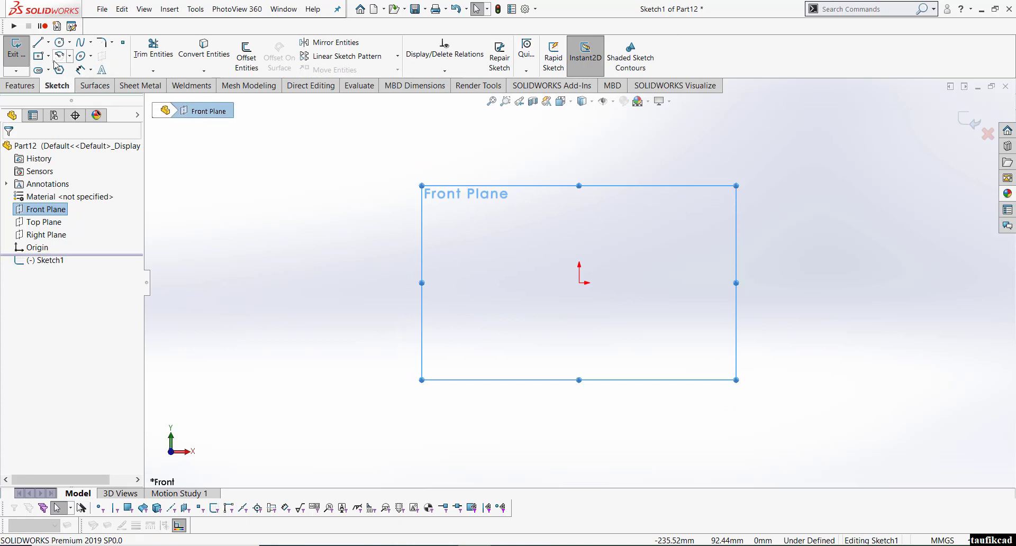
left_click(59, 71)
left_click(584, 282)
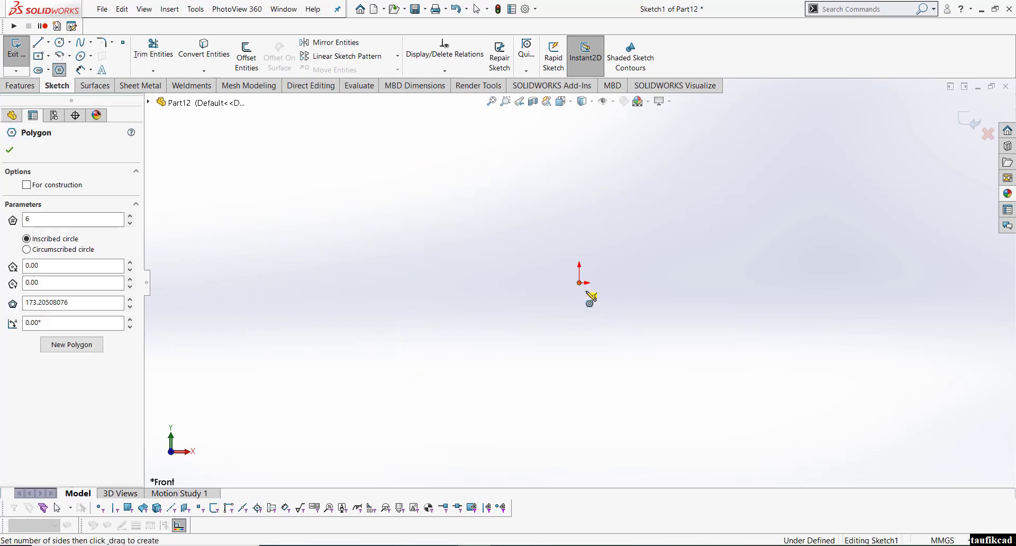
left_click(583, 216)
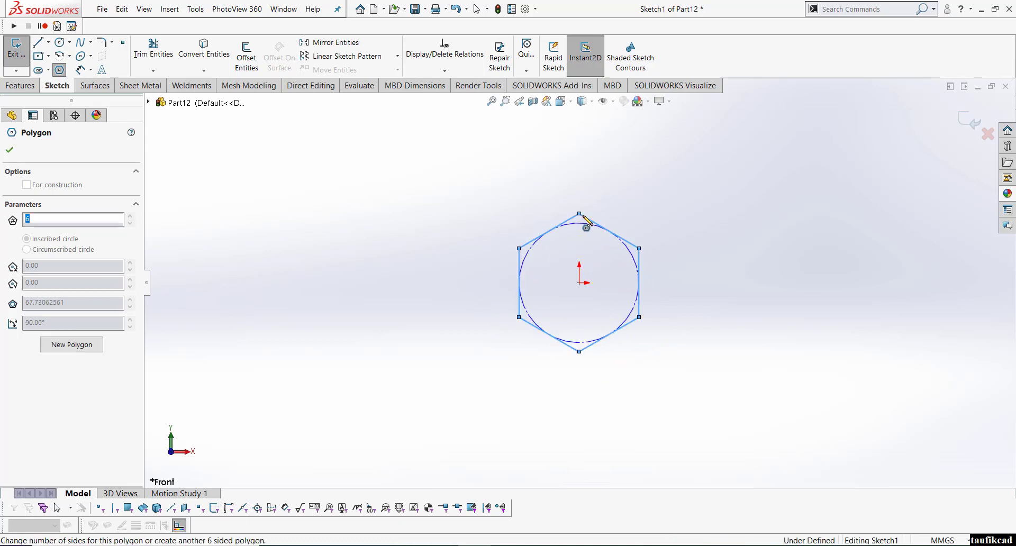
Dimension the hexagon's inscribed circle to a diameter of 12 mm.
right_click(699, 249)
left_click(783, 226)
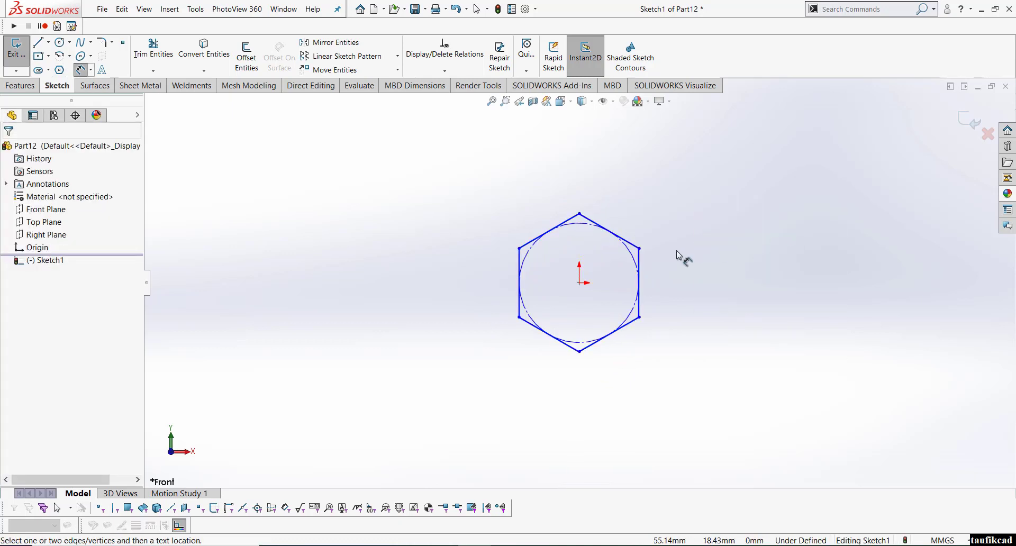
scroll(683, 254, "down", 1)
scroll(633, 269, "down", 1)
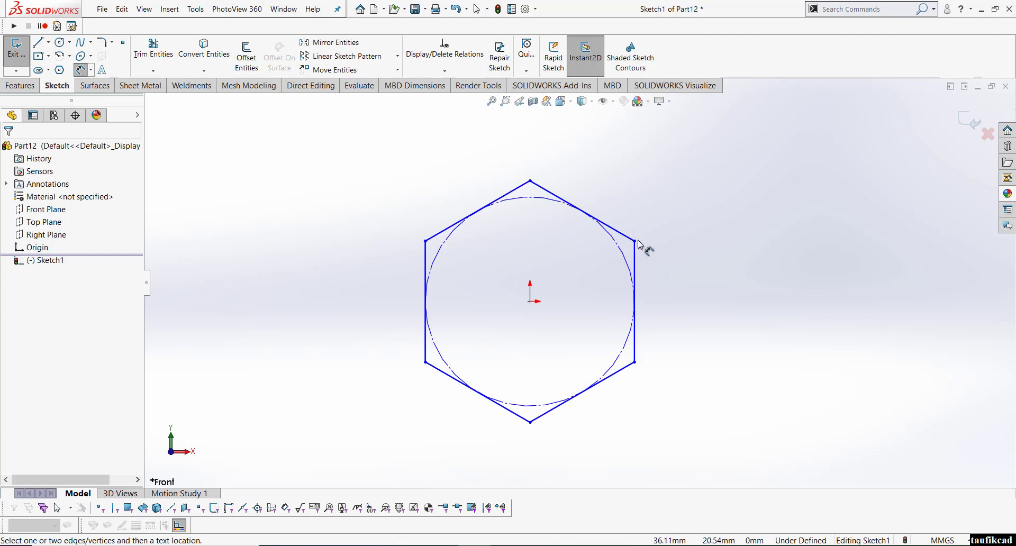
left_click(622, 253)
left_click(679, 216)
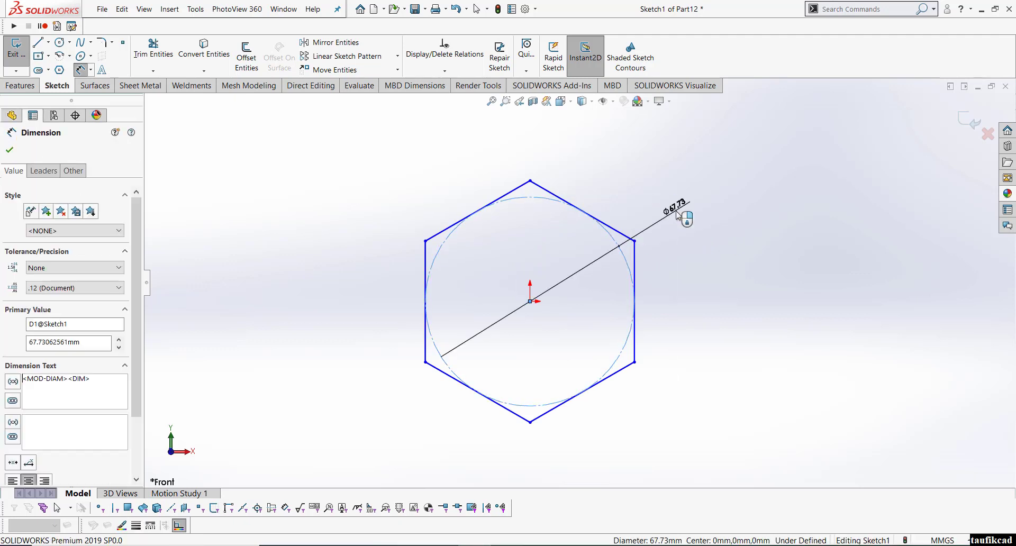
type("12")
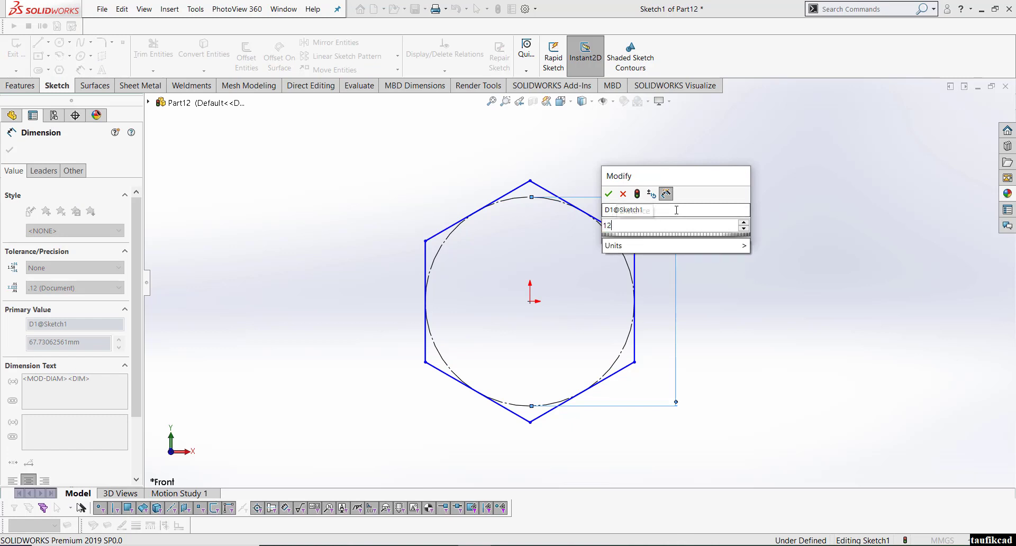
key("Return")
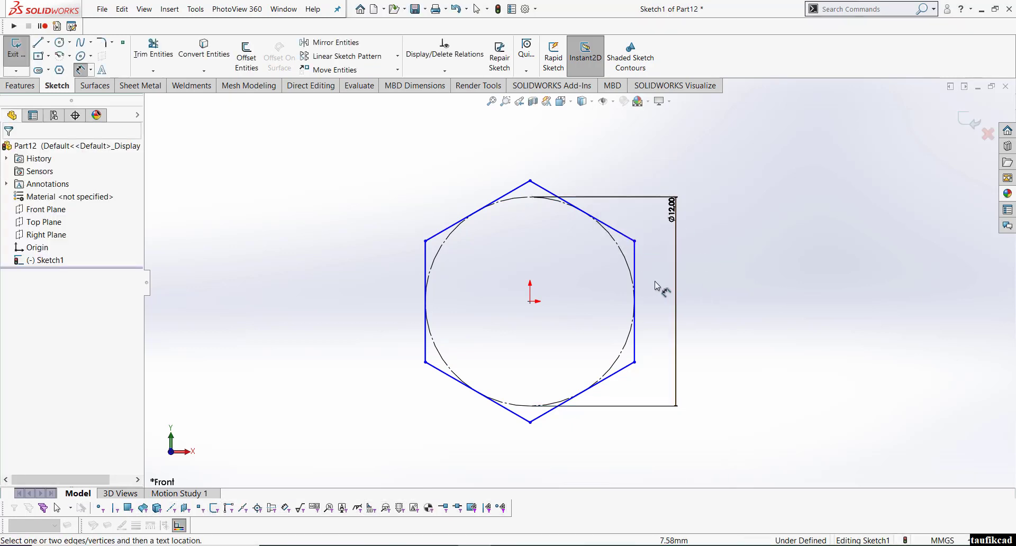
right_click(754, 268)
left_click(773, 306)
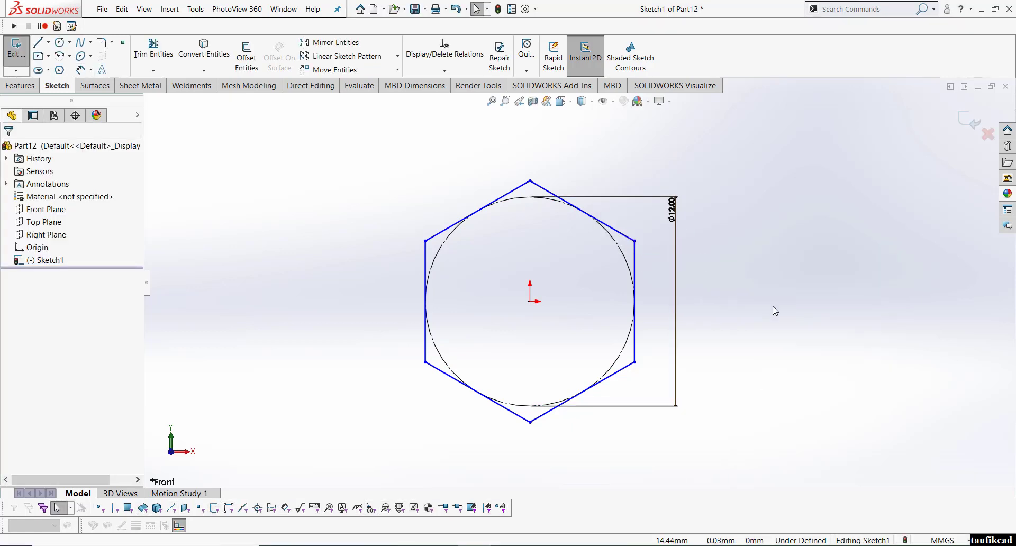
Constrain the hexagon's uppermost vertex to be vertically aligned with the origin.
left_click(529, 301)
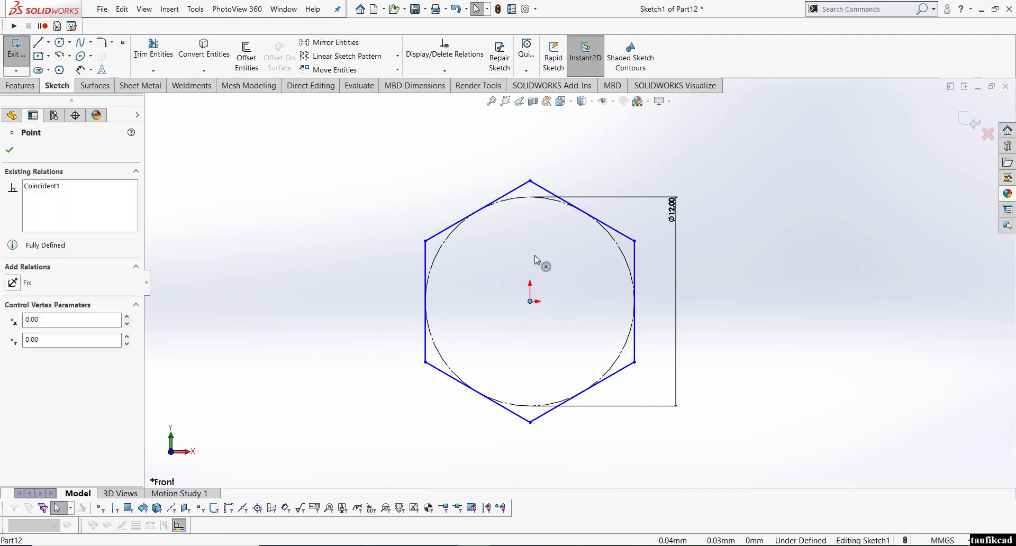
left_click(530, 182, "ctrl")
left_click(348, 199)
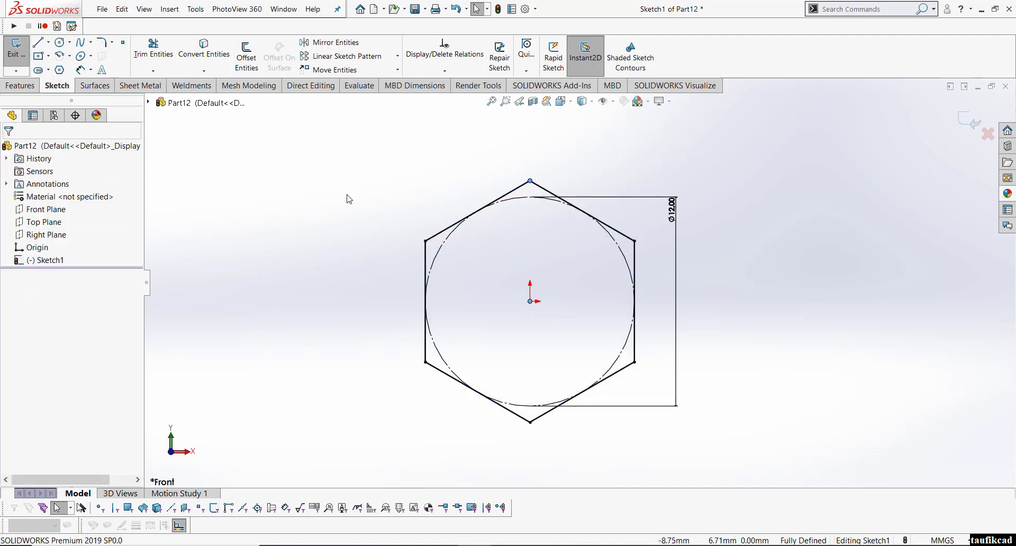
Extrude the hexagon 10 mm with the Mid Plane end condition.
left_click(22, 86)
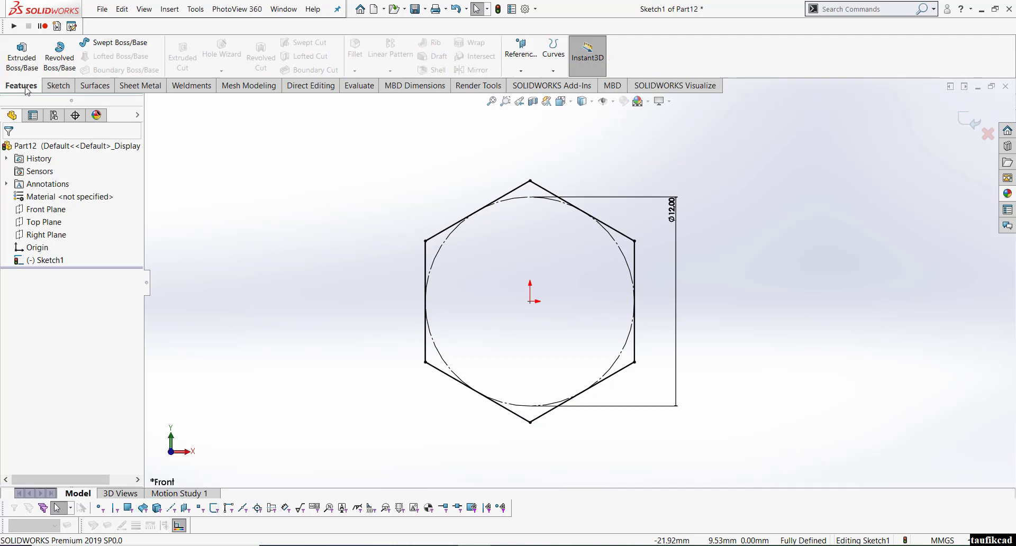
left_click(22, 55)
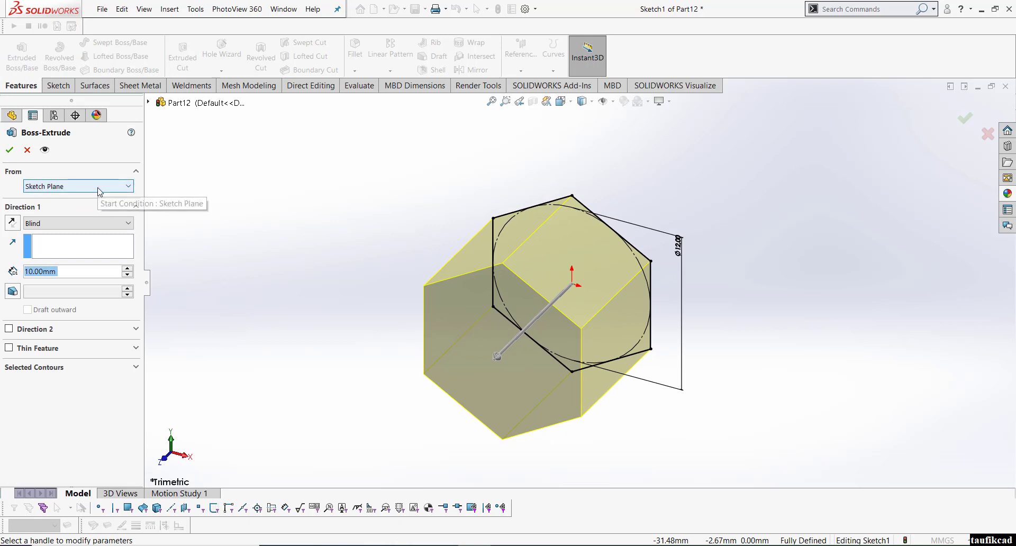
left_click(84, 224)
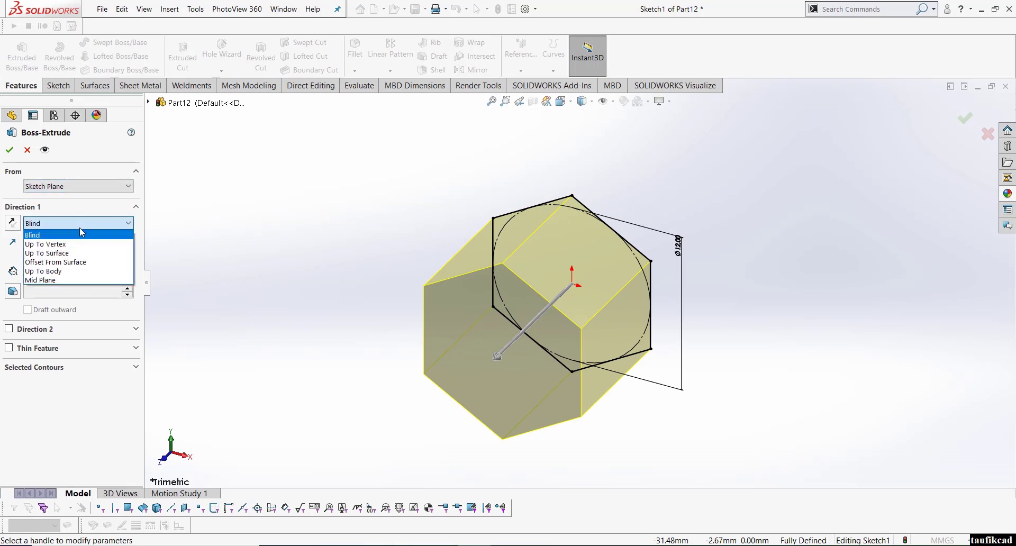
left_click(72, 273)
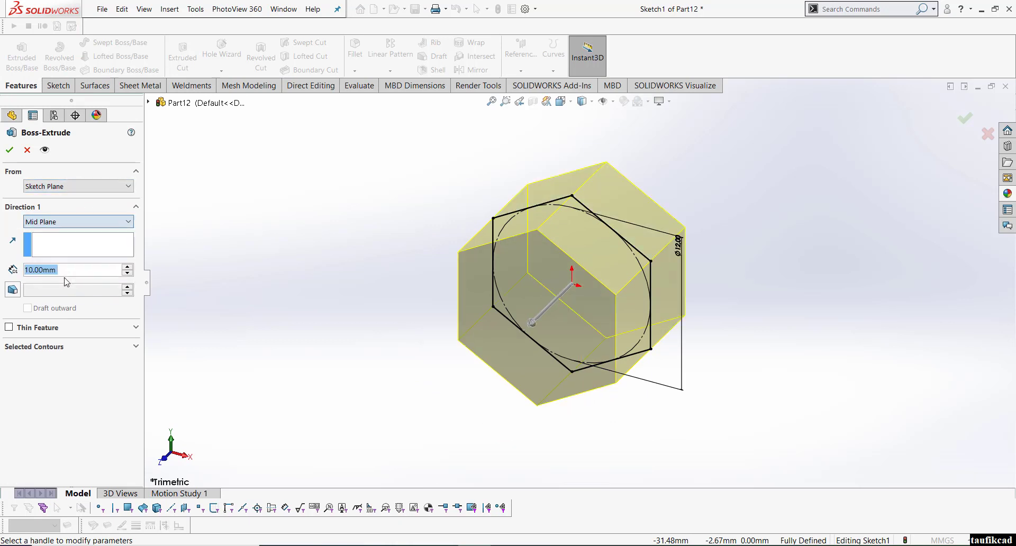
left_click(9, 151)
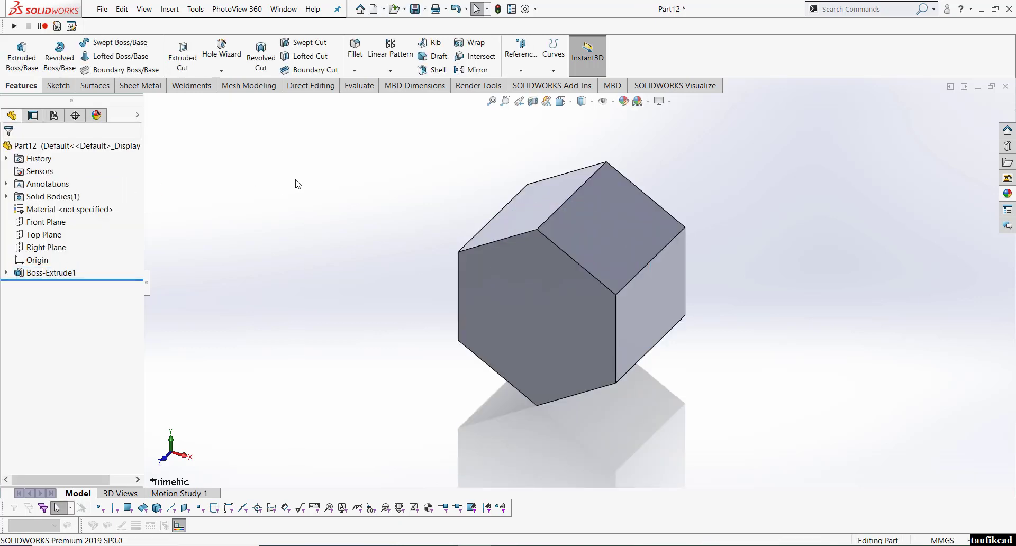
Start a sketch on the front hexagonal face of the extrusion.
left_click(556, 303)
left_click(351, 251)
left_click(532, 323)
left_click(576, 294)
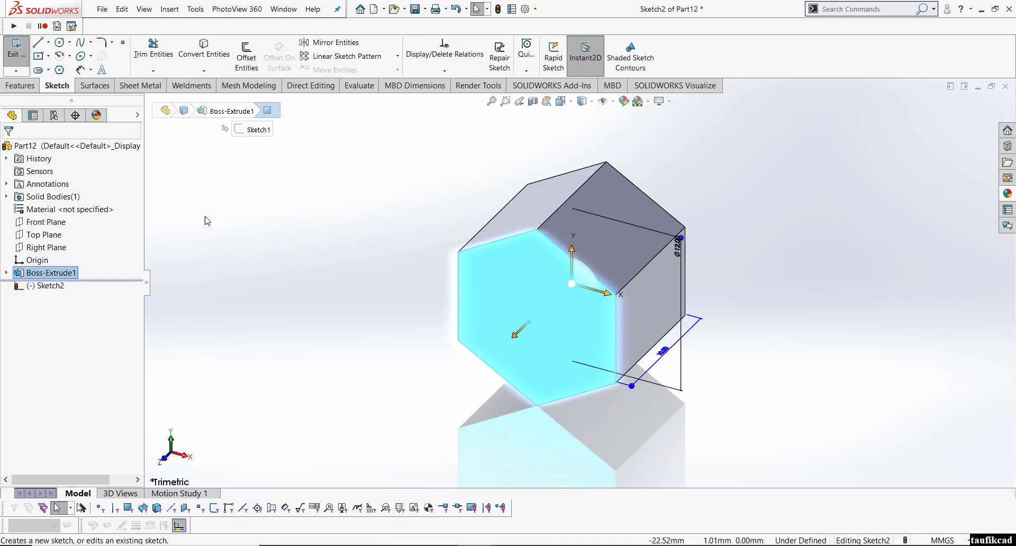
Show the base hexagon sketch and convert its inscribed circle into the front-face sketch.
left_click(6, 273)
left_click(48, 285)
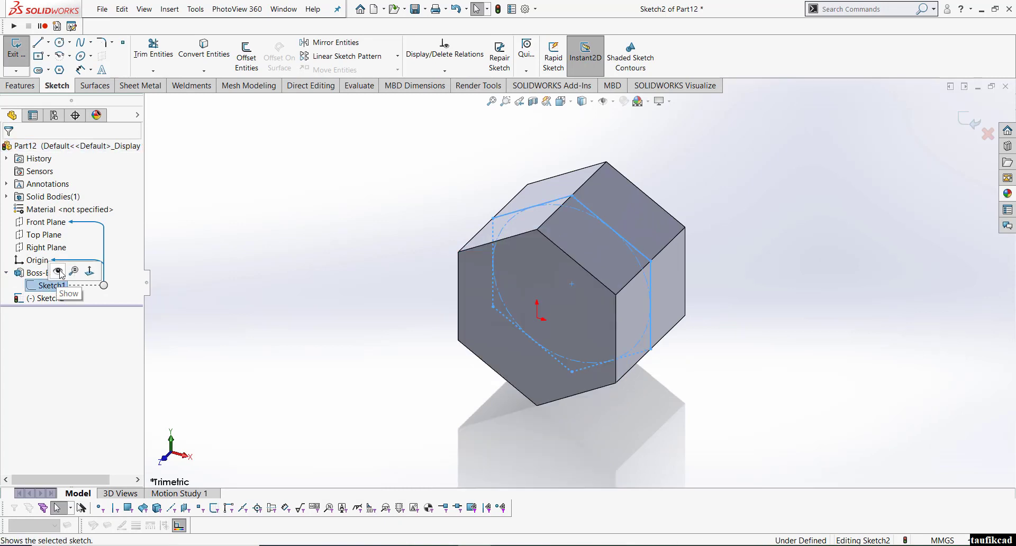
left_click(60, 273)
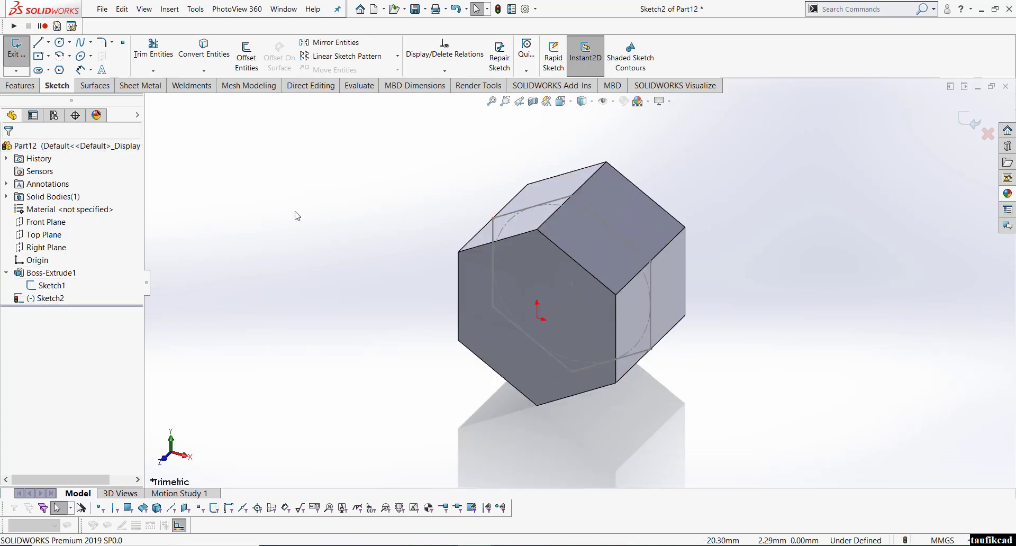
left_click(511, 224)
left_click(204, 51)
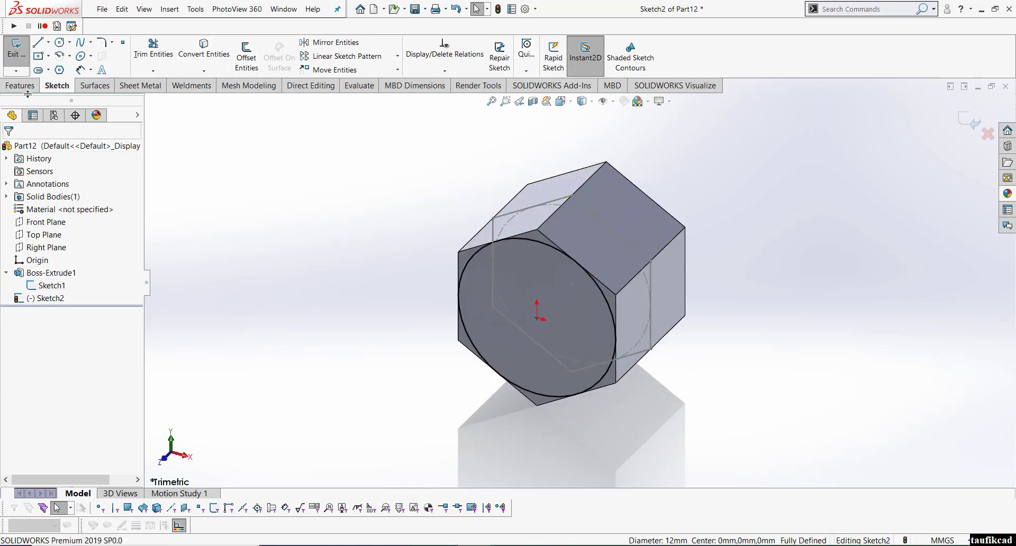
Offset the converted circle inward by 2 mm, with the offset dimension added.
left_click(246, 55)
left_click(484, 251)
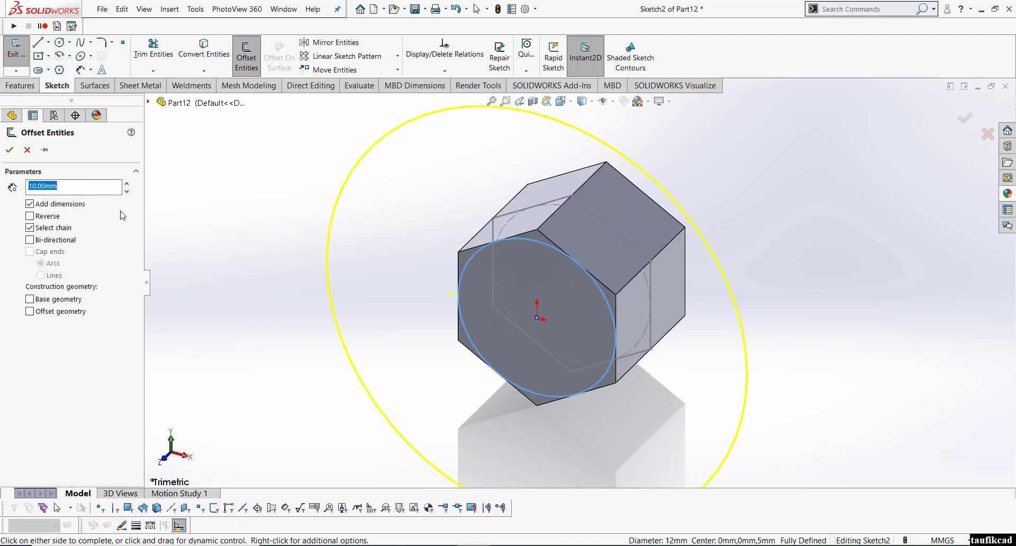
left_click(29, 217)
type("3")
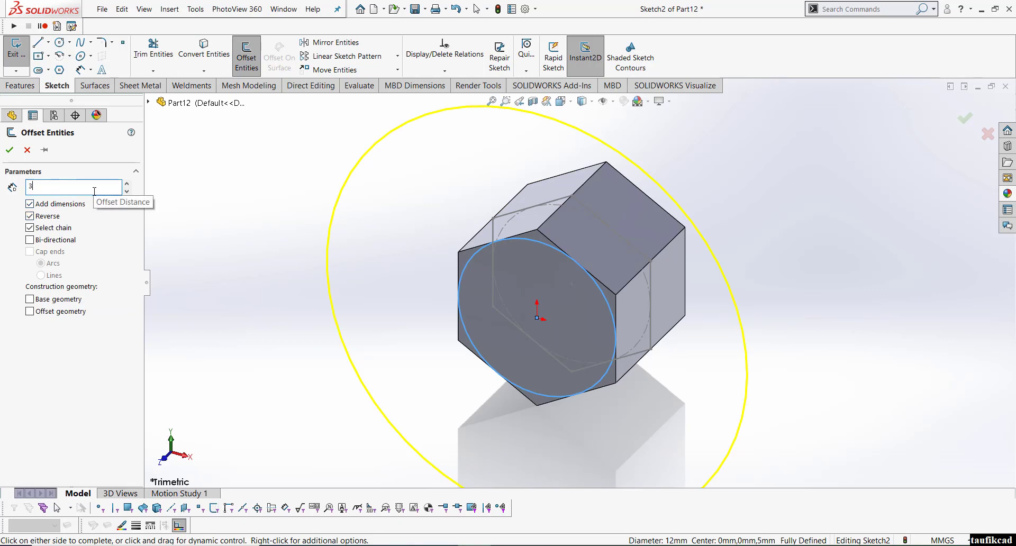
key("Return")
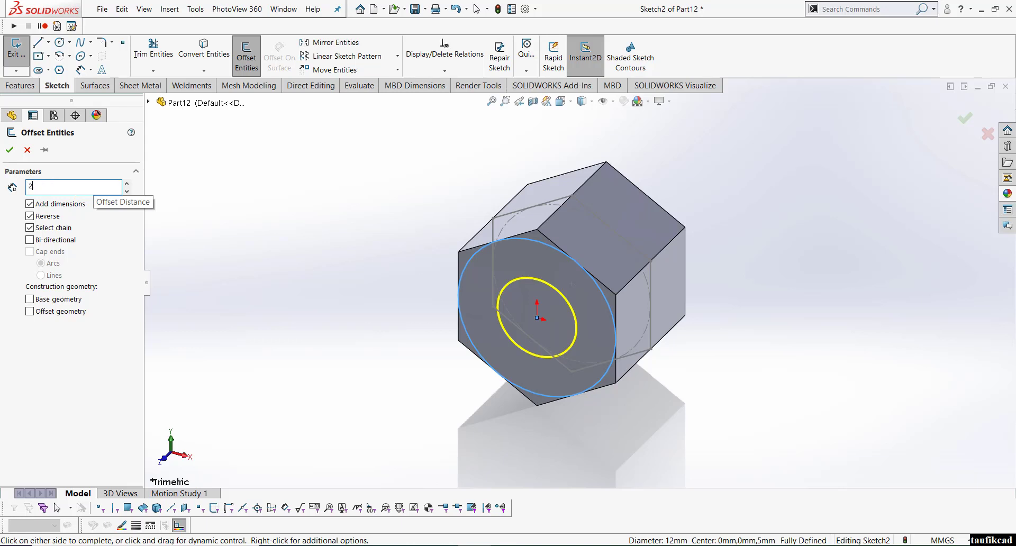
key("Return")
left_click(10, 150)
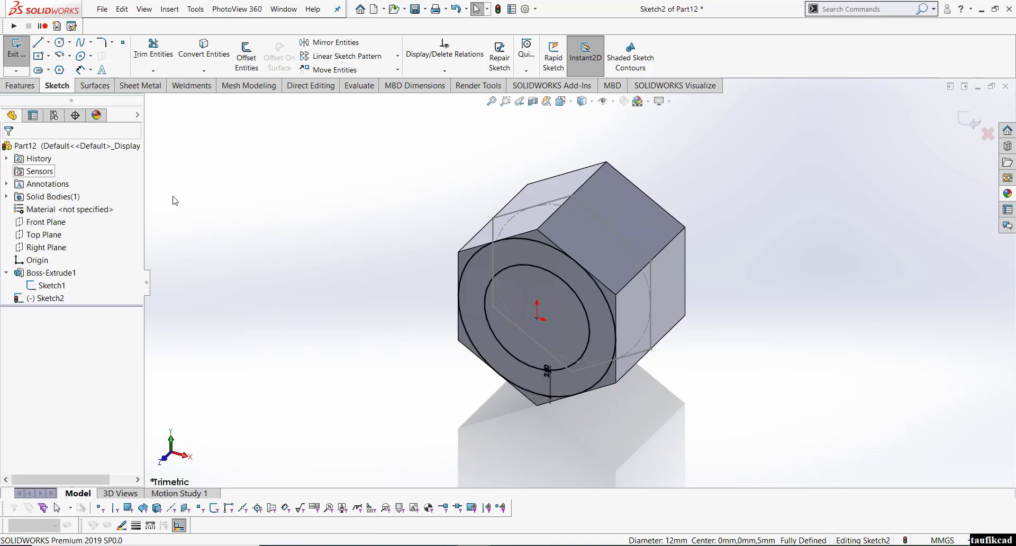
Change the outer converted circle to construction geometry.
left_click(23, 86)
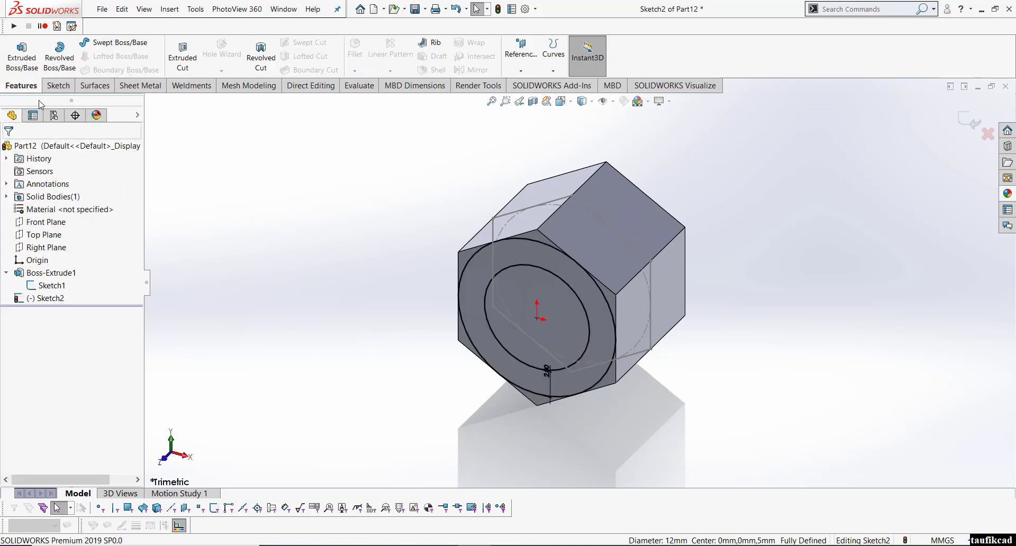
left_click(472, 260)
left_click(520, 230)
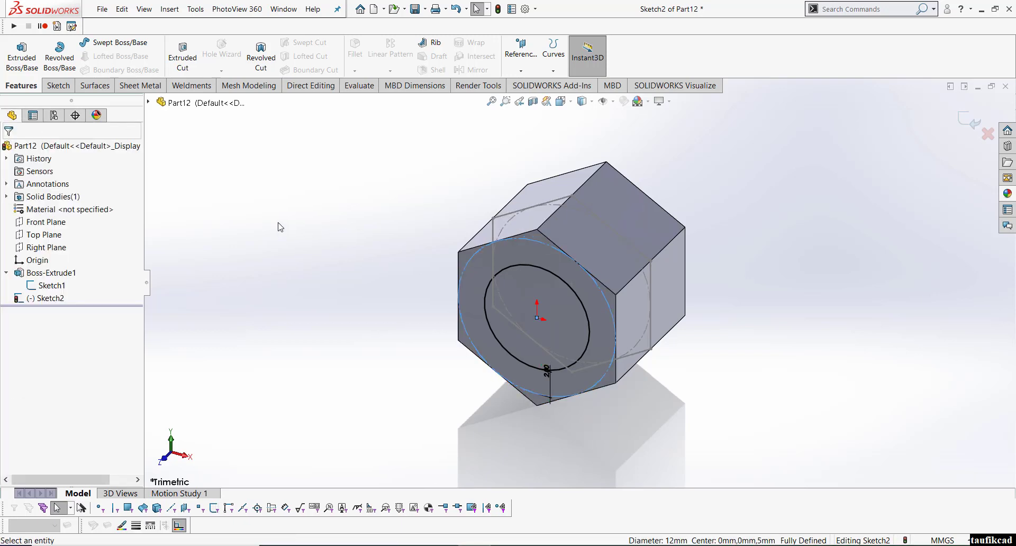
Cut the inner circle 10 mm deep through the hexagonal body with a Blind extruded cut from the sketch plane.
left_click(182, 58)
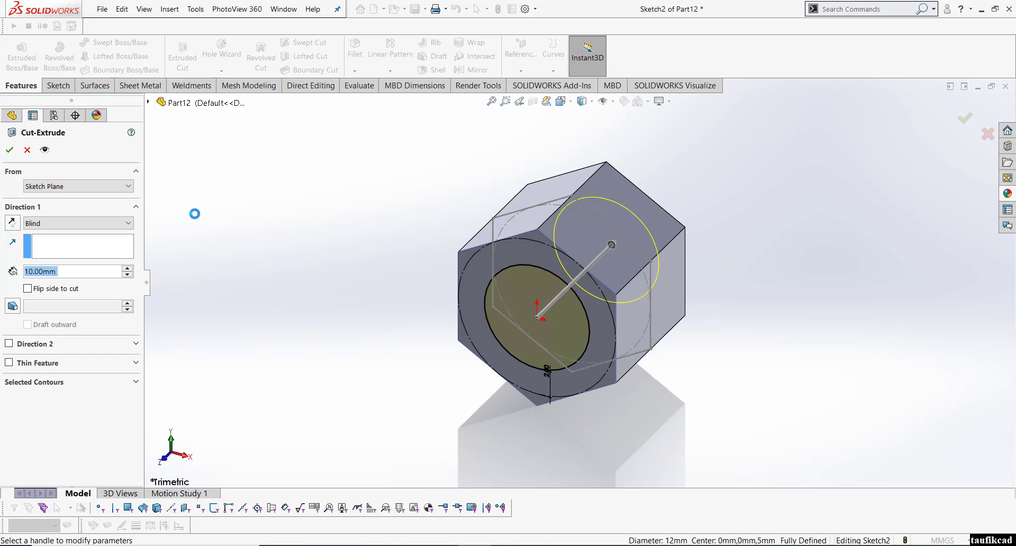
left_click(103, 188)
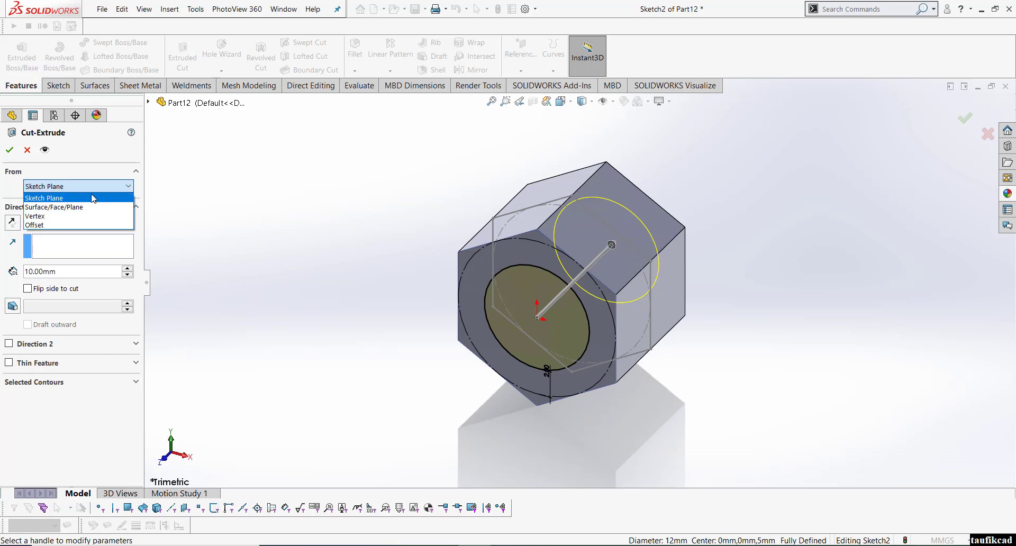
left_click(10, 154)
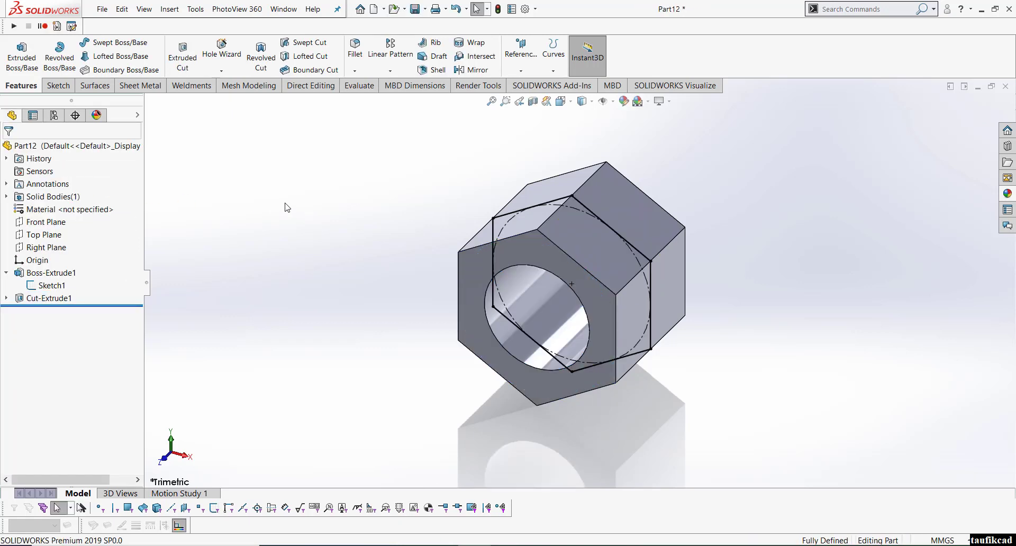
Start a sketch on the nut's front face and convert the base hexagon's 12 mm inscribed circle into it.
middle_click_drag(426, 258, 429, 216)
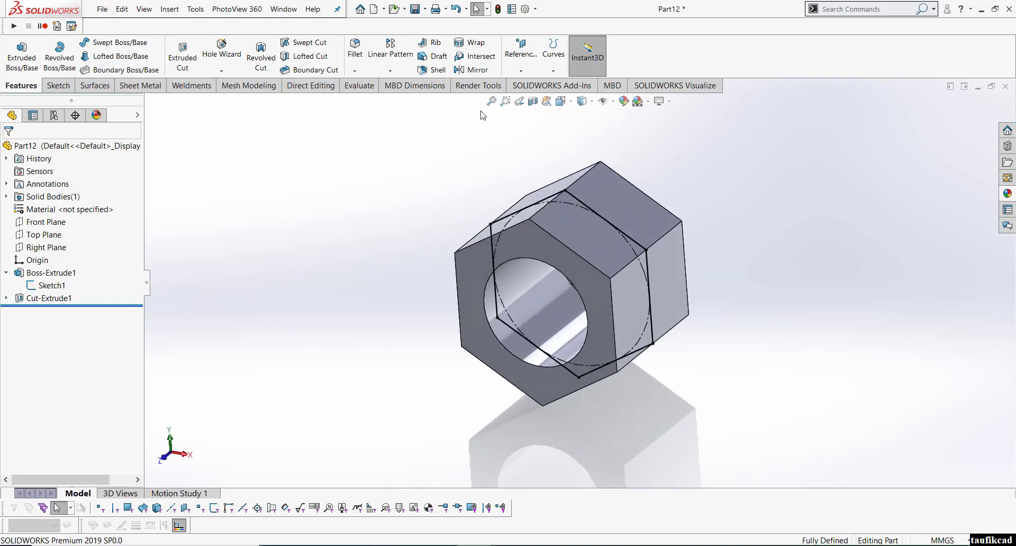
left_click(562, 101)
left_click(621, 131)
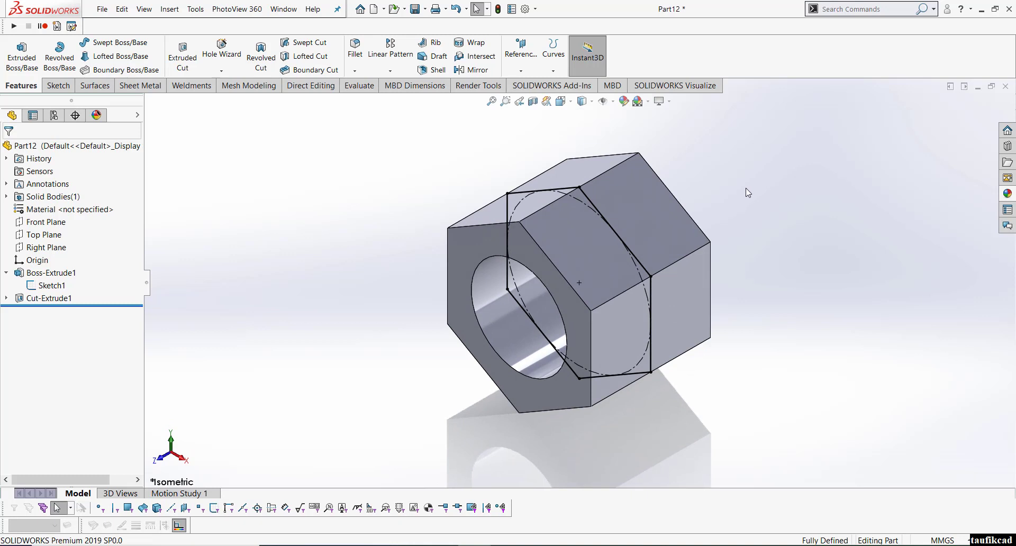
scroll(736, 213, "down", 1)
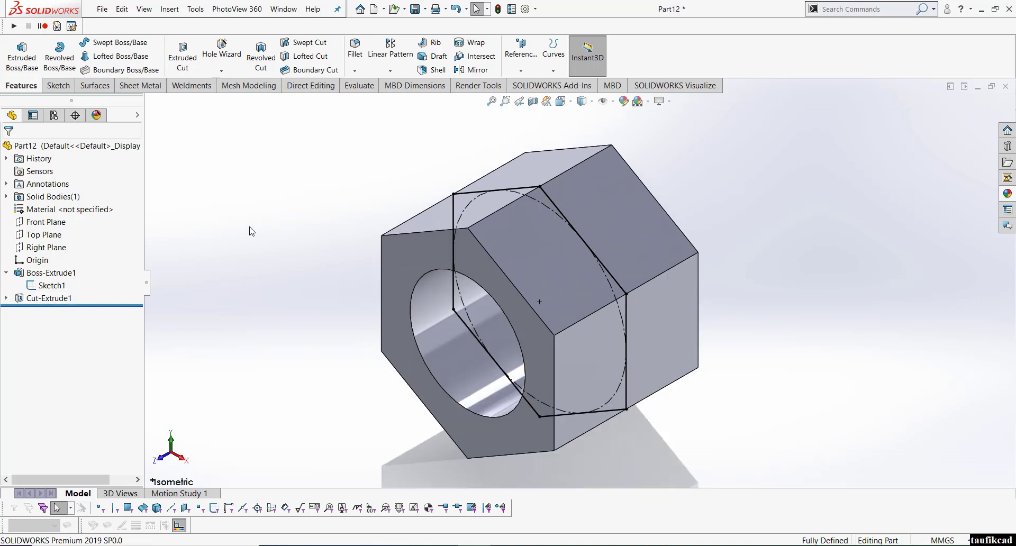
left_click(419, 253)
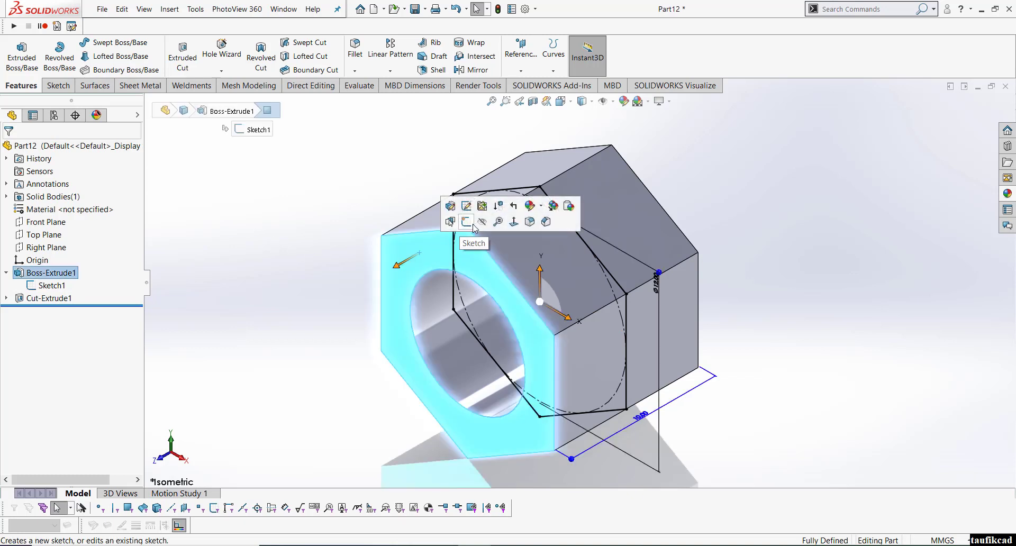
left_click(466, 221)
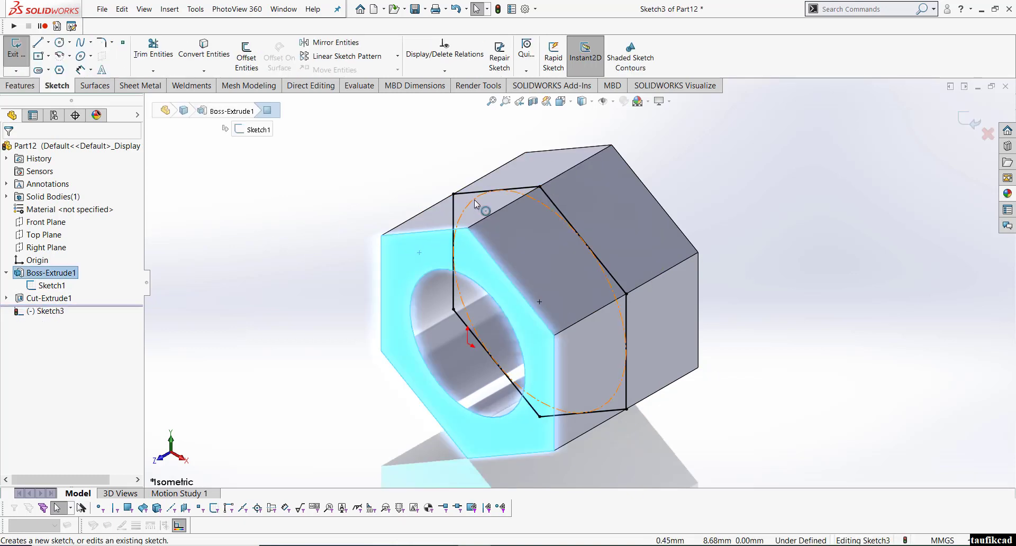
left_click(203, 47)
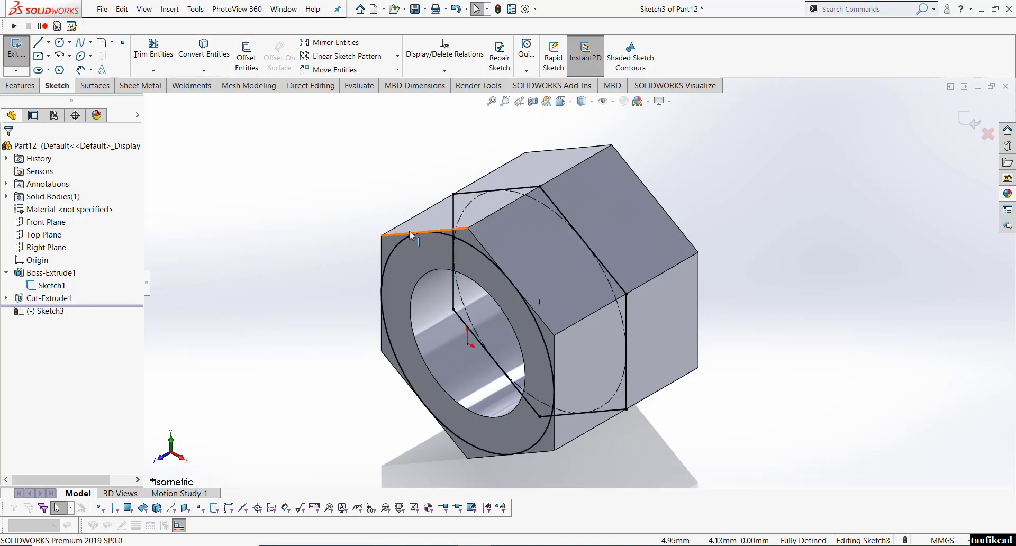
Bevel the front corners with a 10 mm Blind extruded cut of the circle, with the side to cut flipped and a 60° draft.
middle_click_drag(423, 232, 212, 224)
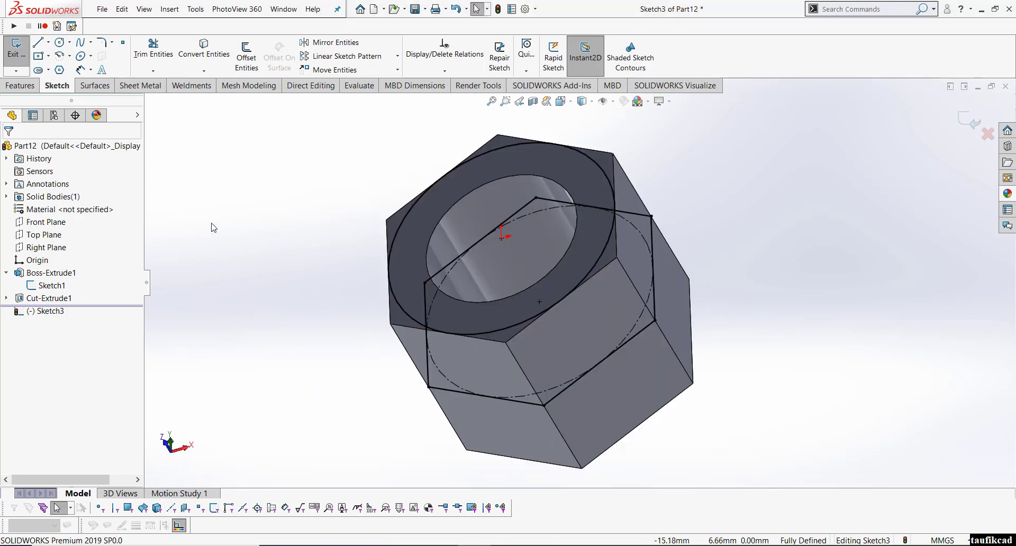
left_click(22, 86)
left_click(182, 58)
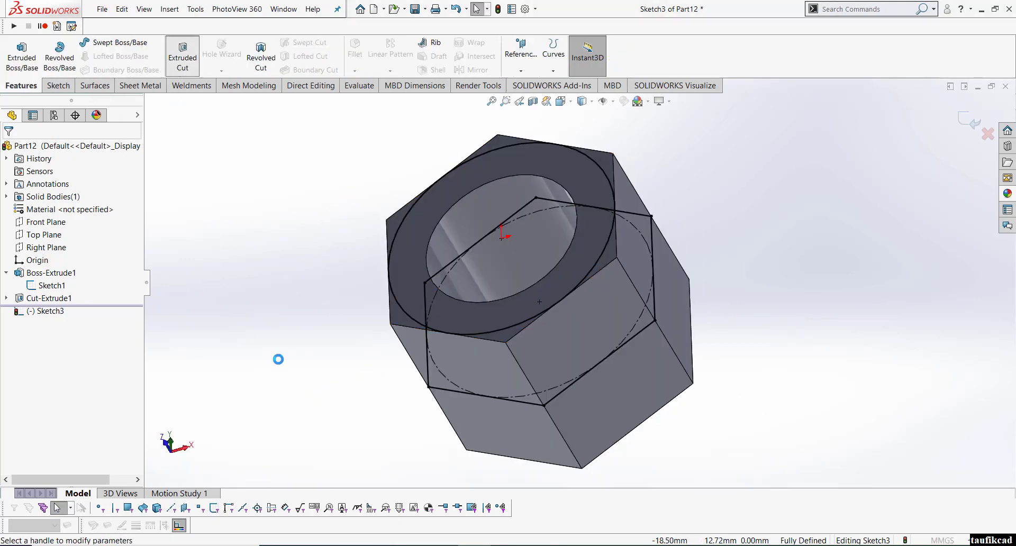
middle_click_drag(283, 359, 321, 302)
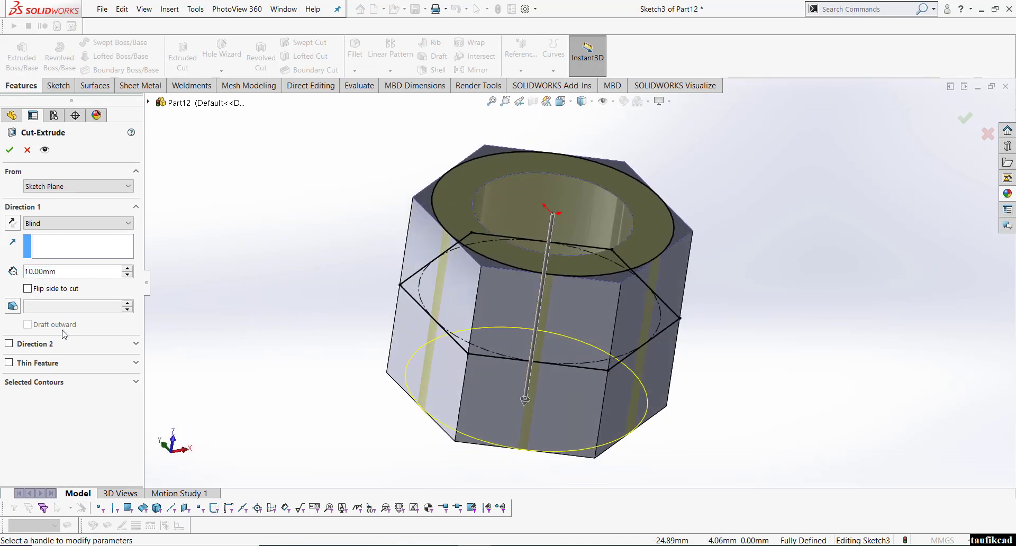
left_click(13, 307)
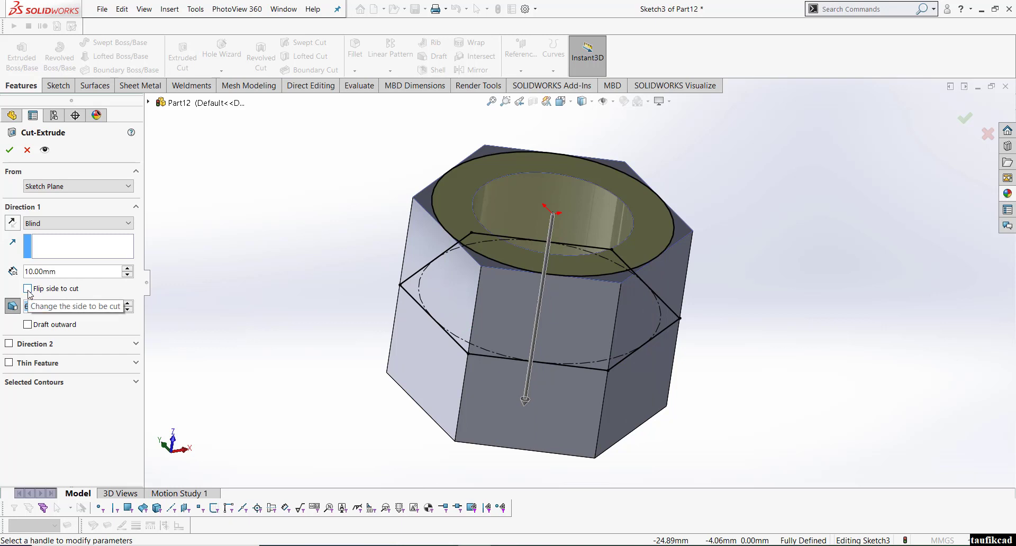
left_click(28, 289)
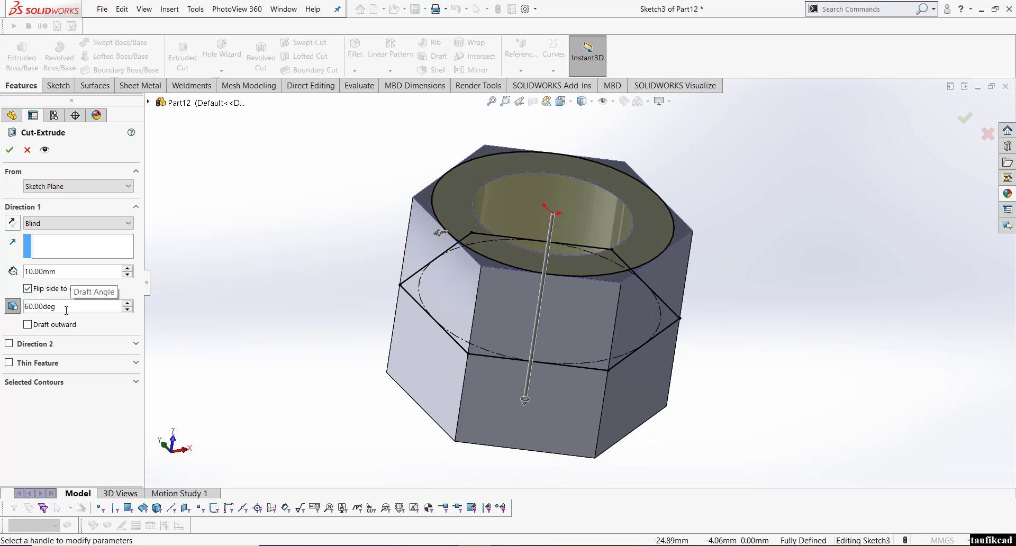
left_click_drag(67, 310, 23, 308)
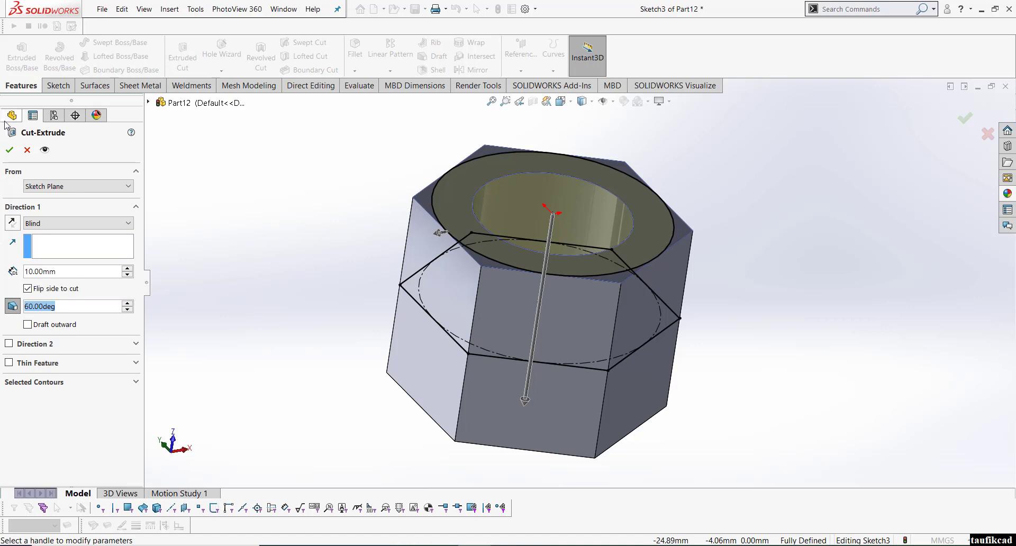
left_click(9, 150)
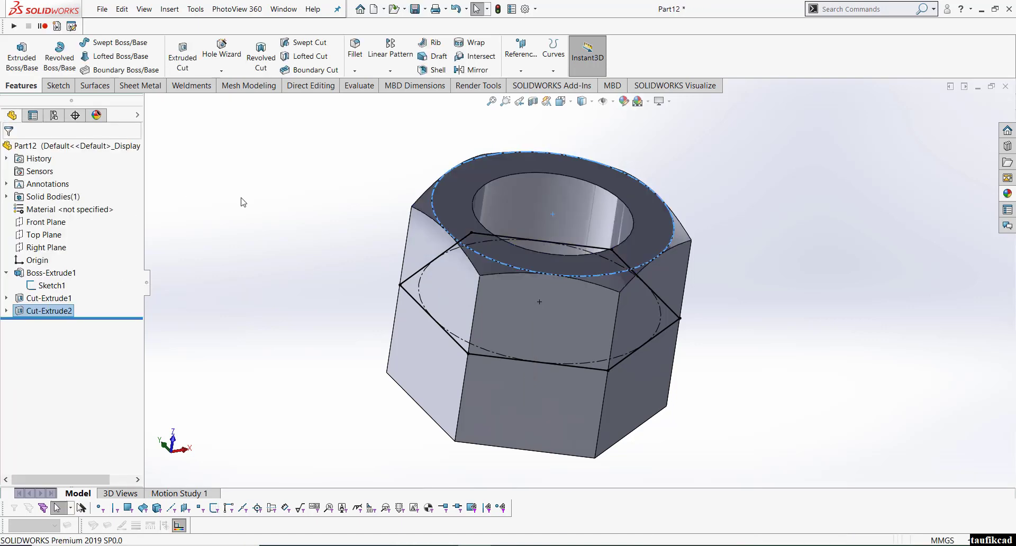
Hide the base sketch by hiding all item types in the model view.
left_click(263, 205)
middle_click_drag(407, 241, 511, 261)
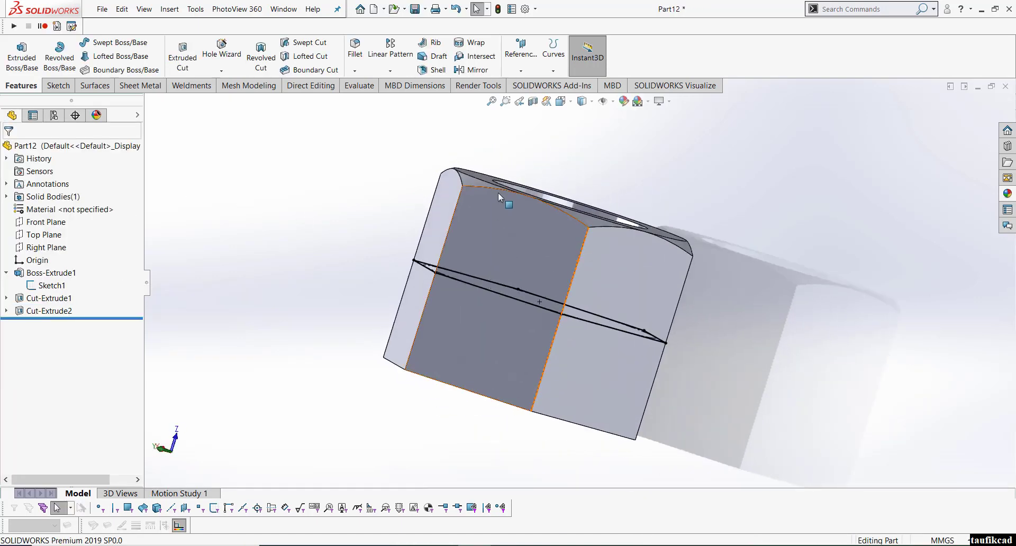
scroll(489, 191, "down", 4)
middle_click_drag(464, 201, 415, 231)
middle_click_drag(515, 199, 494, 223)
scroll(494, 222, "up", 3)
middle_click_drag(693, 242, 645, 285)
left_click(600, 107)
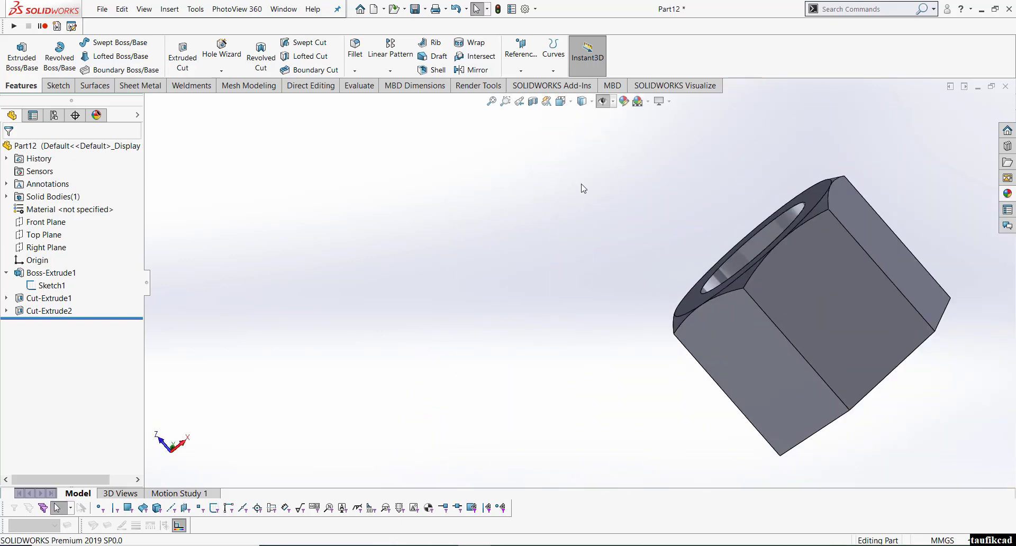
Set the hexagonal extrusion's length to 6 mm and rebuild the part.
scroll(577, 281, "up", 3)
scroll(846, 309, "down", 4)
mouse_move(725, 286)
middle_mouse_down()
mouse_move(734, 300)
mouse_move(659, 283)
mouse_move(704, 248)
mouse_move(750, 259)
middle_mouse_up()
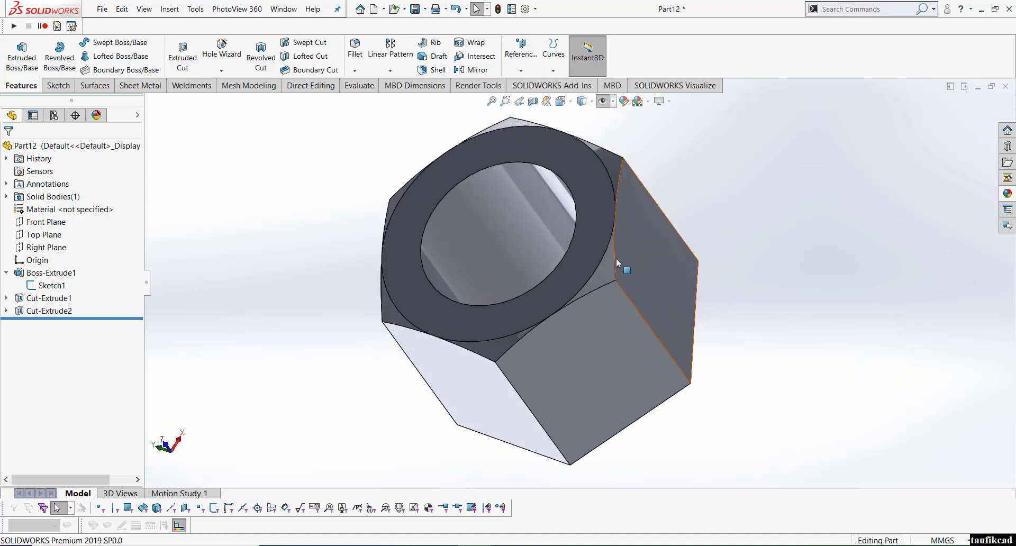
middle_click_drag(517, 247, 411, 286)
double_click(79, 273)
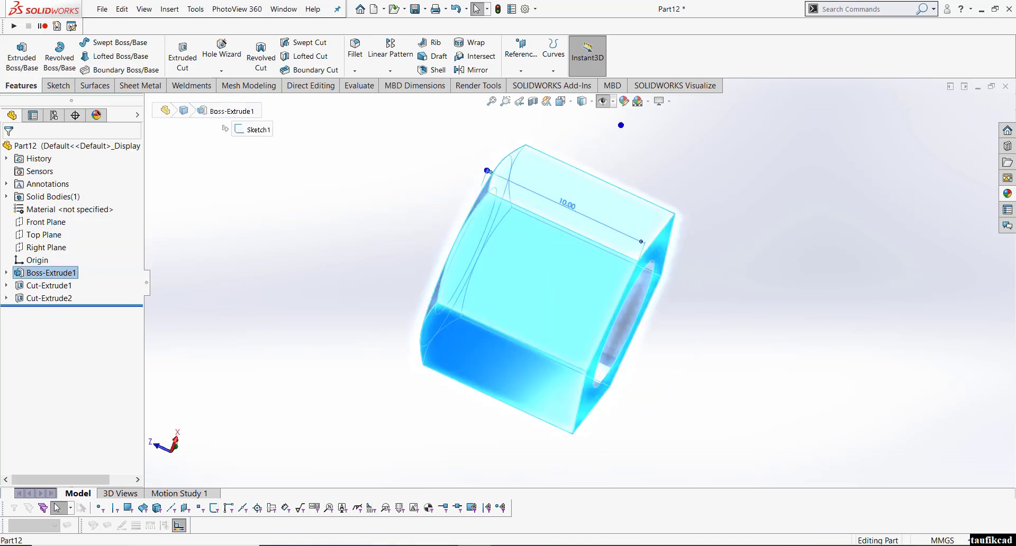
double_click(567, 204)
type("8")
key("Return")
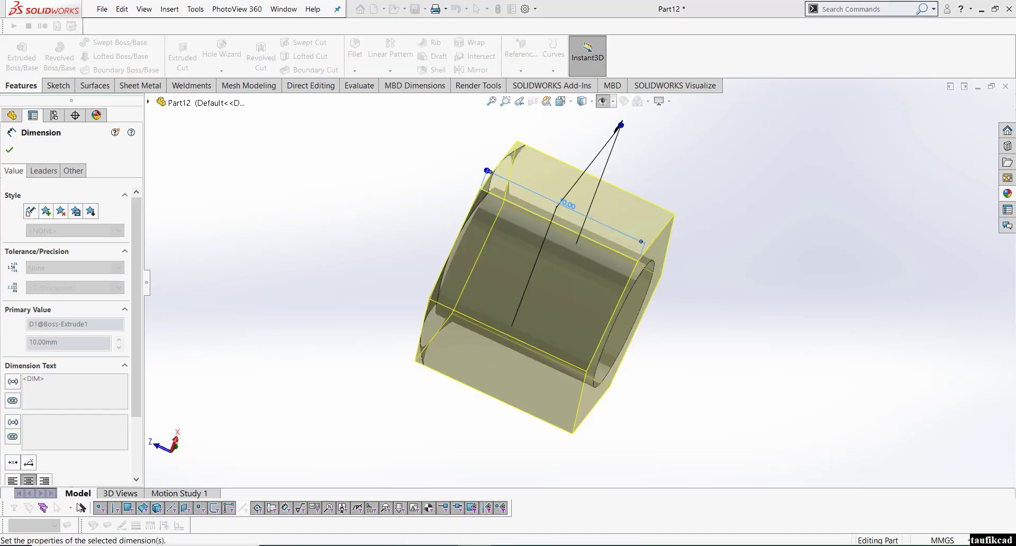
left_click(499, 11)
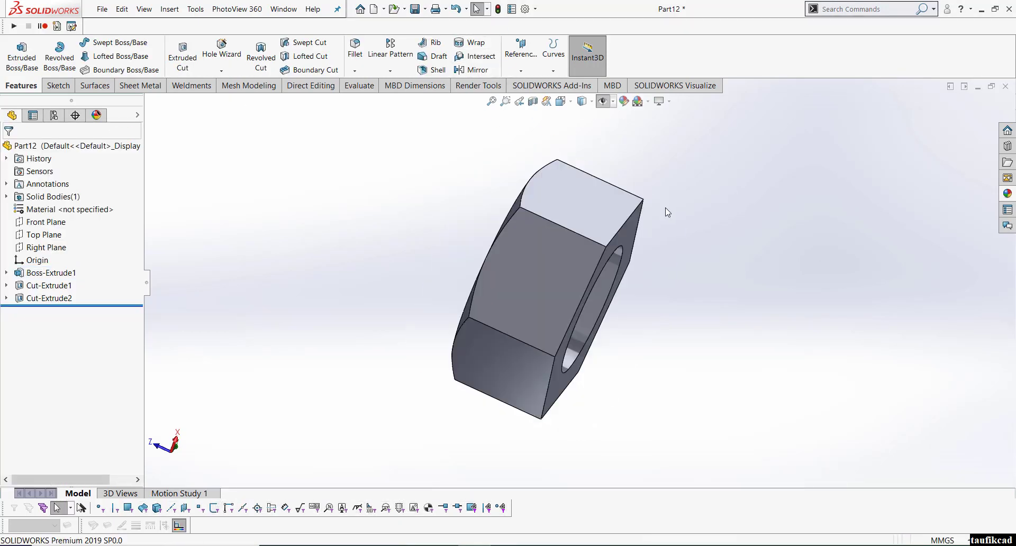
Start a sketch on the nut's flat back face, show the hidden base sketch and convert its inscribed circle.
middle_click_drag(665, 213, 652, 176)
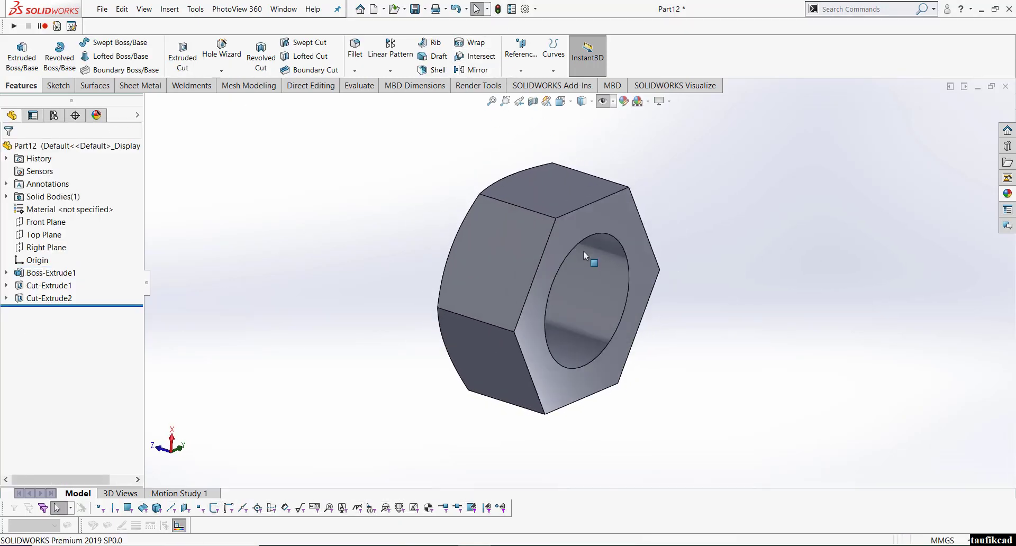
left_click(623, 224)
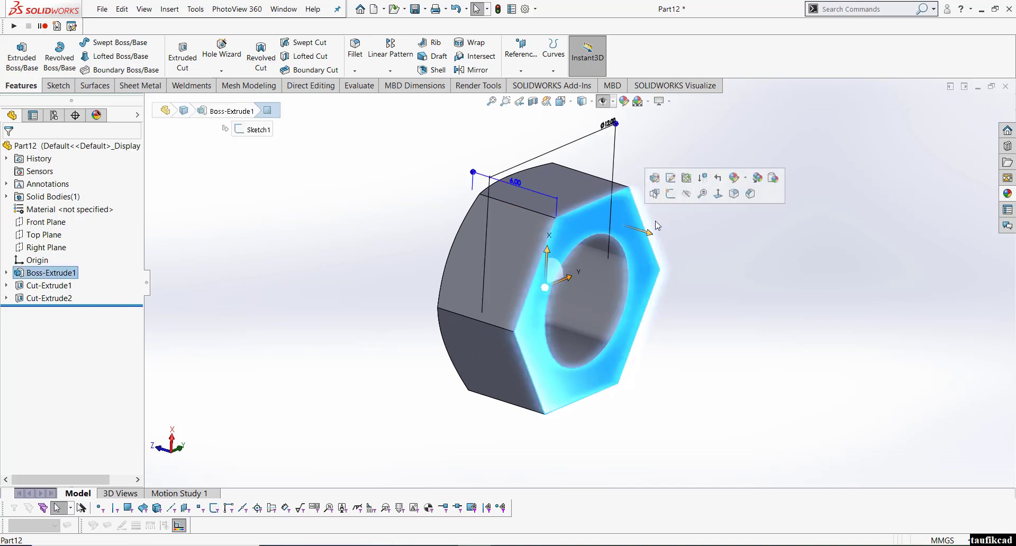
left_click(670, 196)
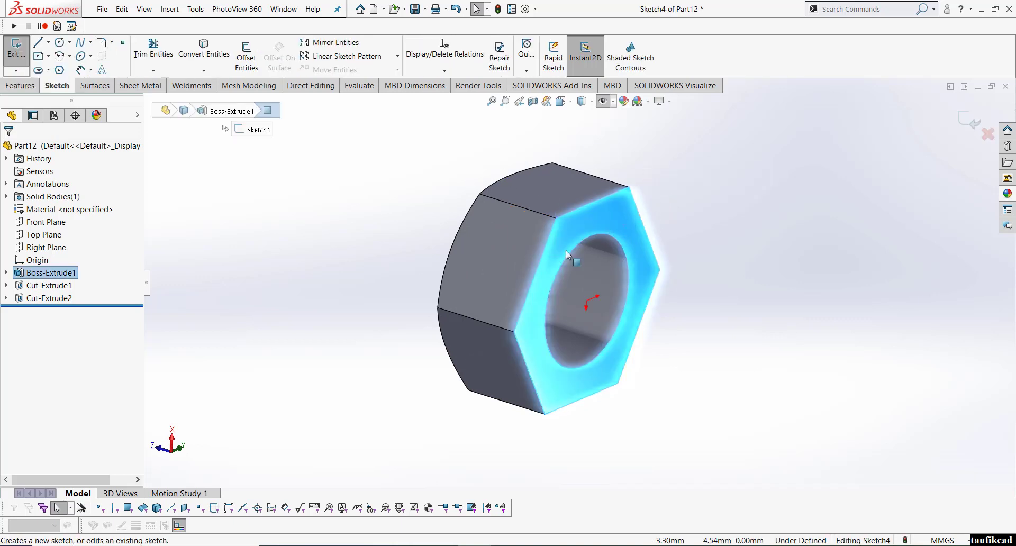
left_click(602, 102)
left_click(581, 188)
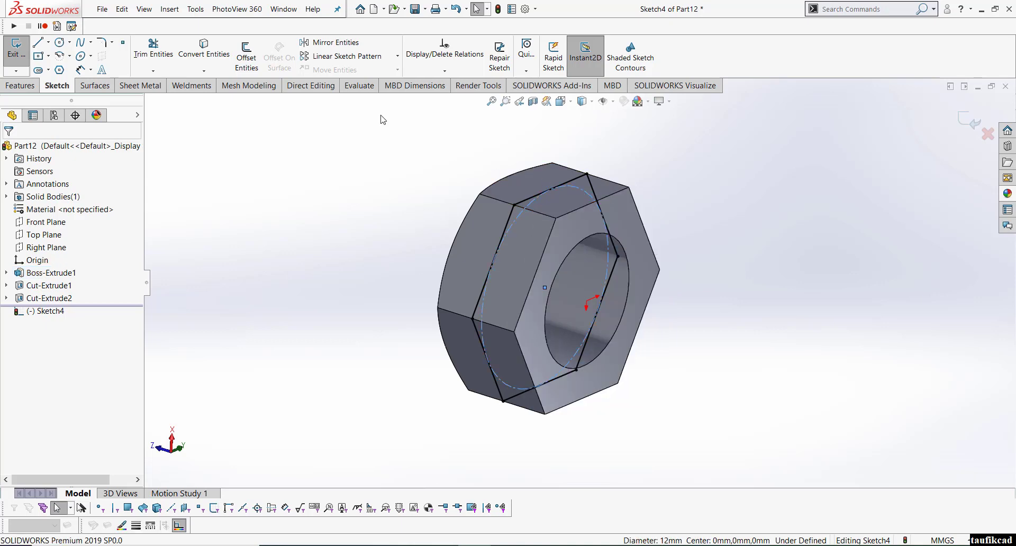
left_click(203, 50)
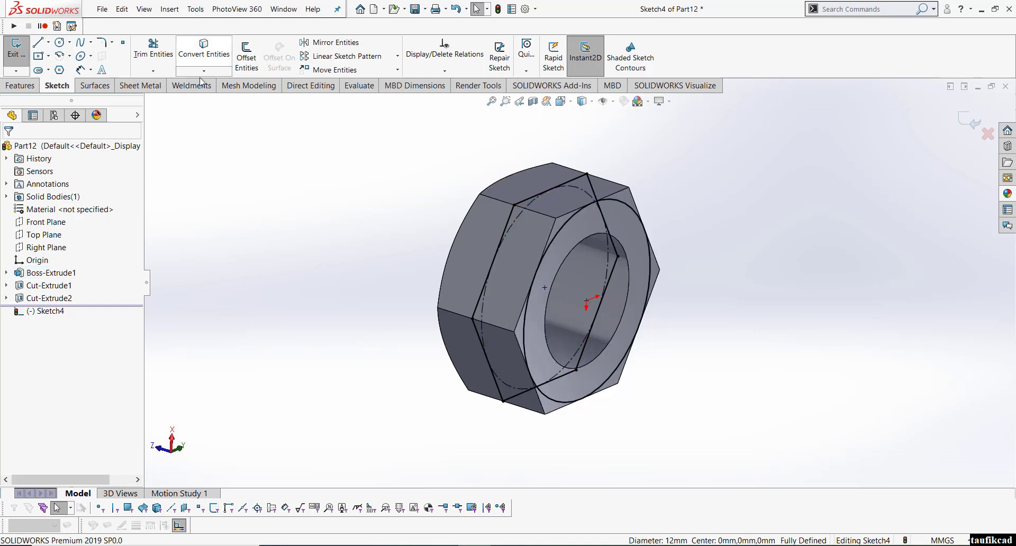
Bevel the back corners with a 10 mm Blind extruded cut, with the side to cut flipped and a 60° inward draft.
left_click(21, 85)
left_click(182, 56)
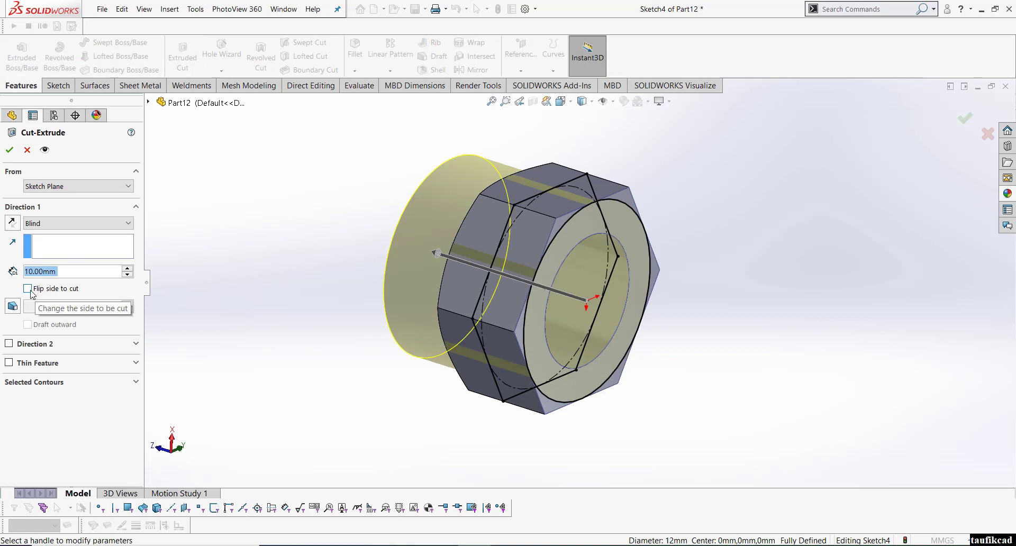
left_click(28, 289)
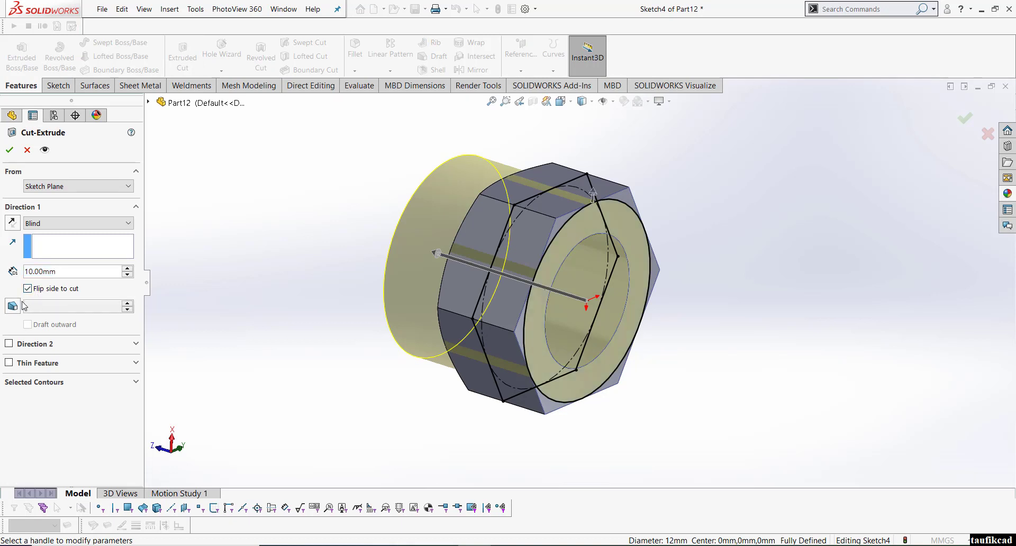
left_click(13, 307)
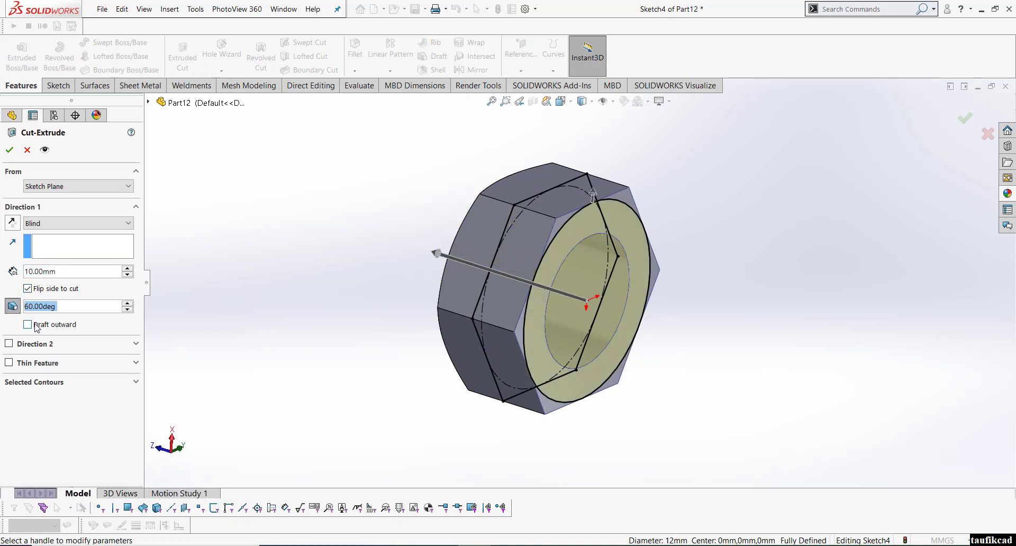
left_click(28, 324)
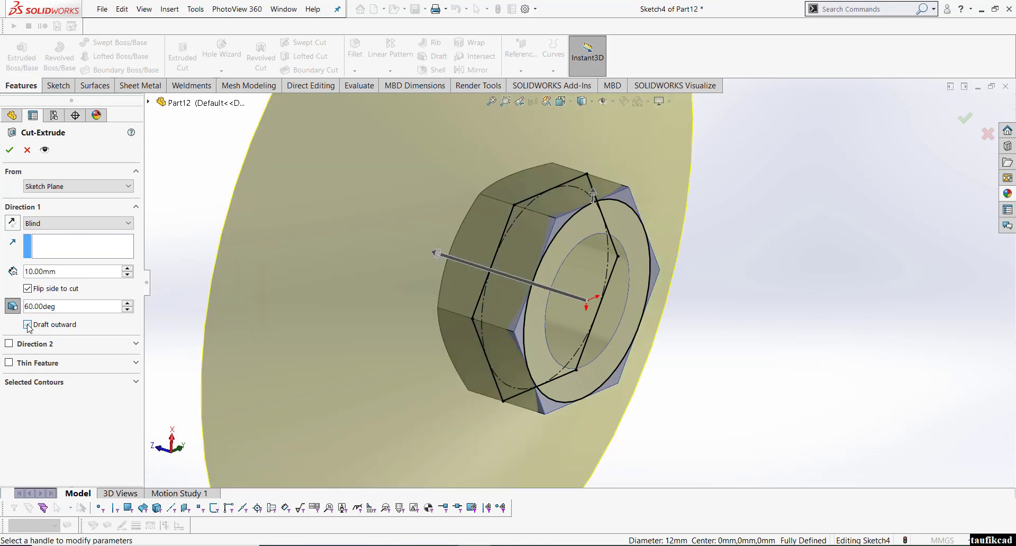
left_click(27, 325)
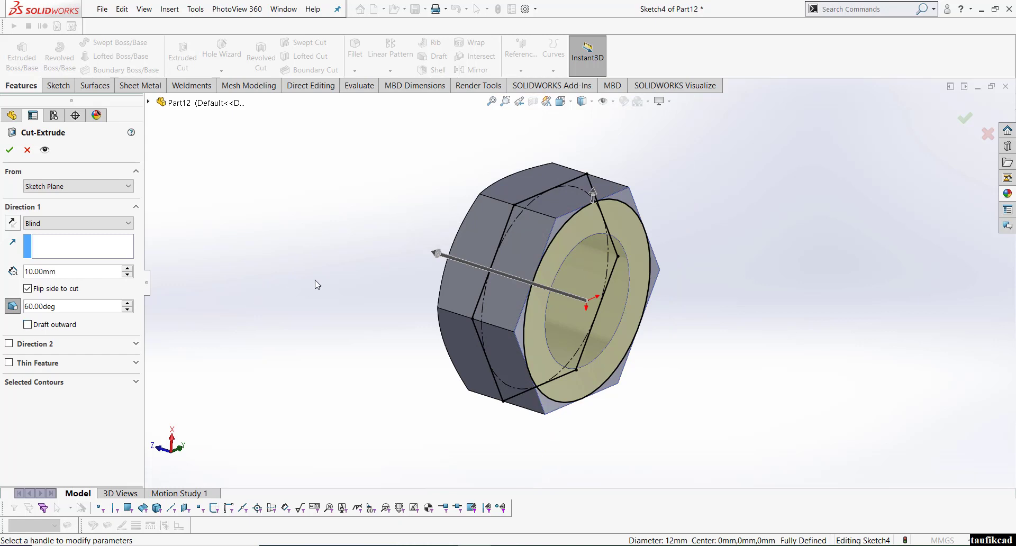
left_click(10, 151)
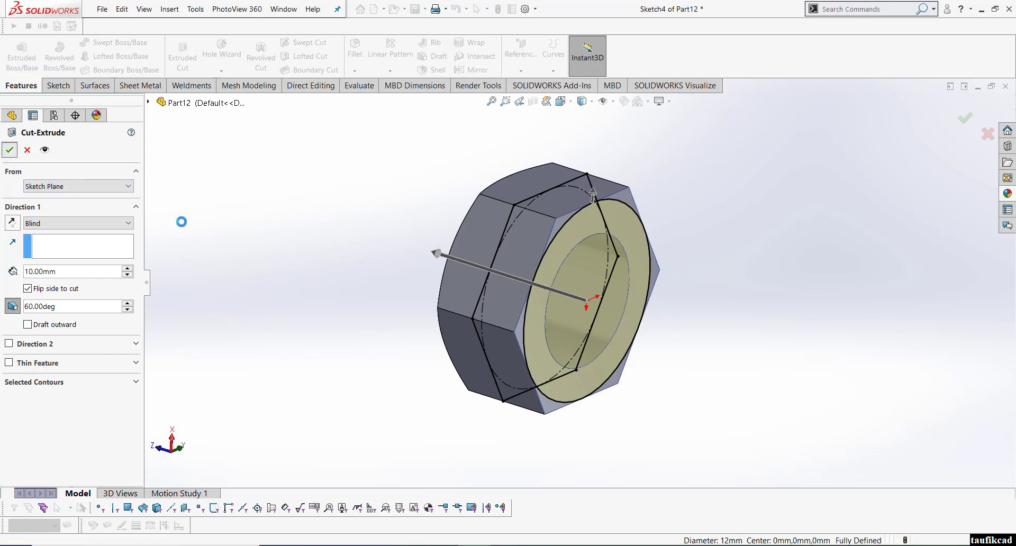
Examine the bevelled corners on both faces of the nut from isometric, top and rotated views.
middle_click_drag(519, 236, 612, 256)
middle_click_drag(558, 199, 532, 249)
left_click(560, 101)
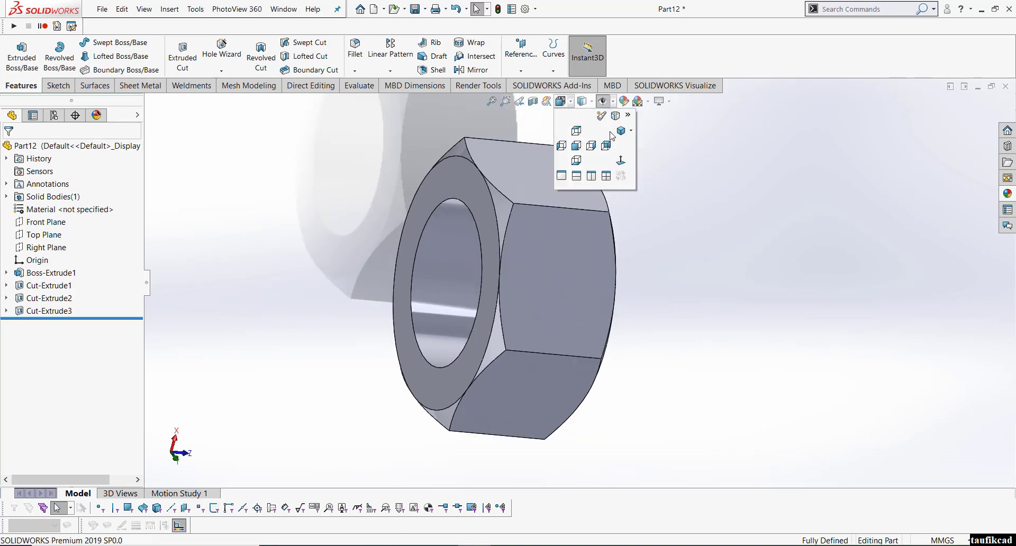
left_click(619, 132)
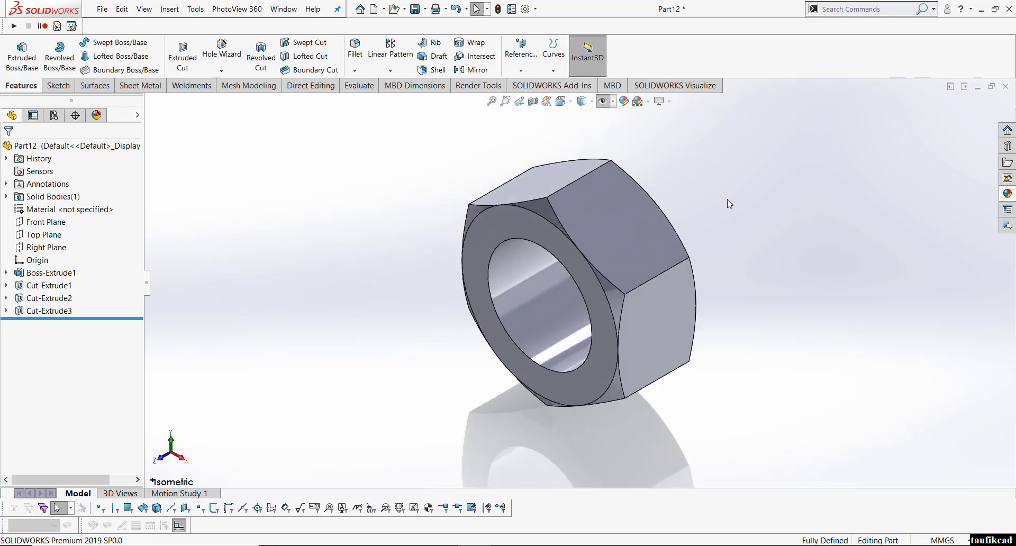
middle_click_drag(496, 192, 600, 296)
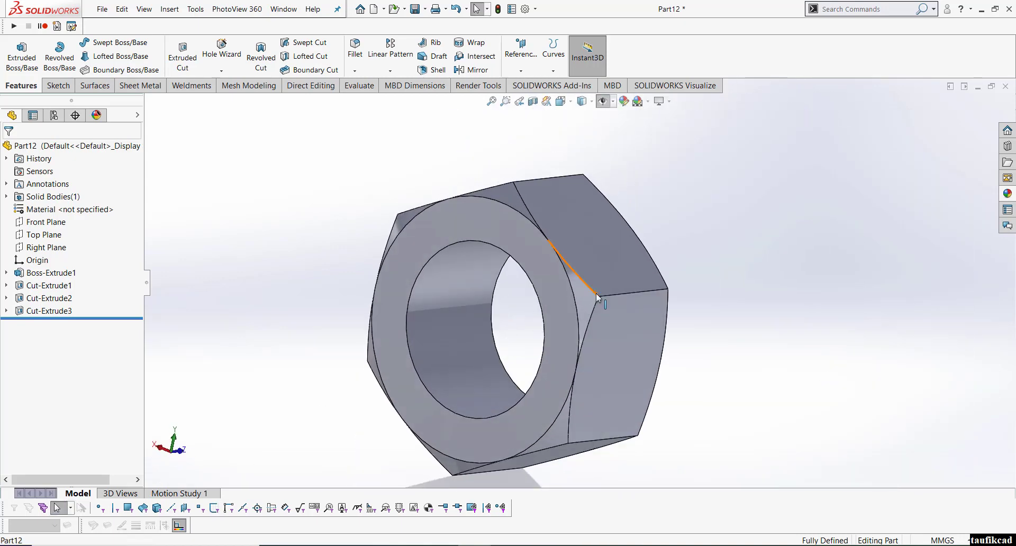
left_click(570, 101)
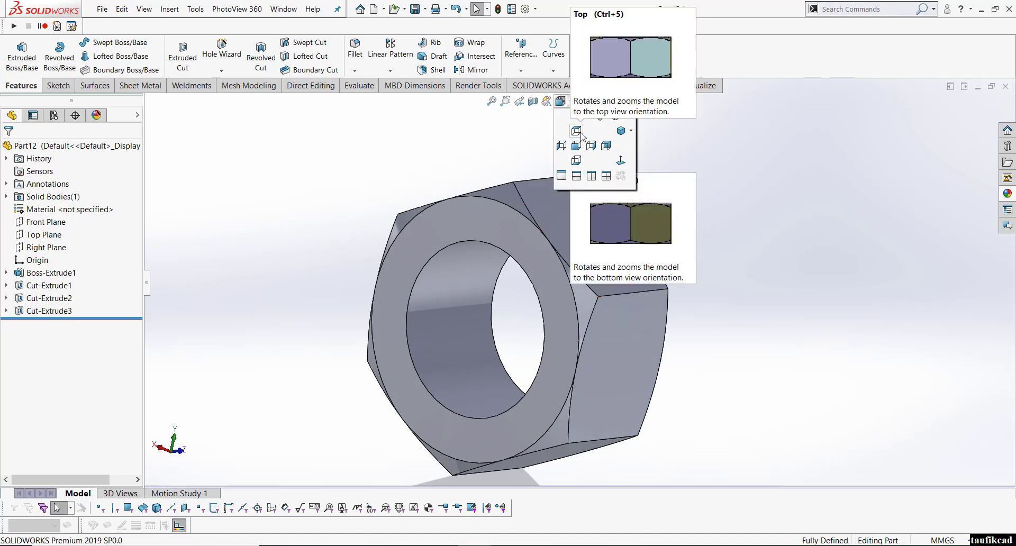
left_click(576, 130)
middle_click_drag(651, 238, 707, 240)
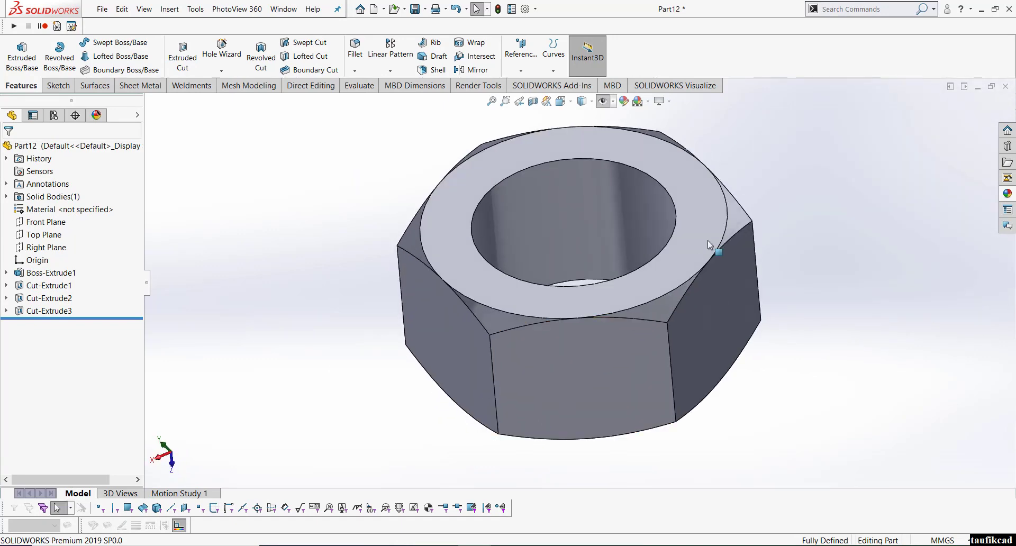
scroll(800, 187, "up", 1)
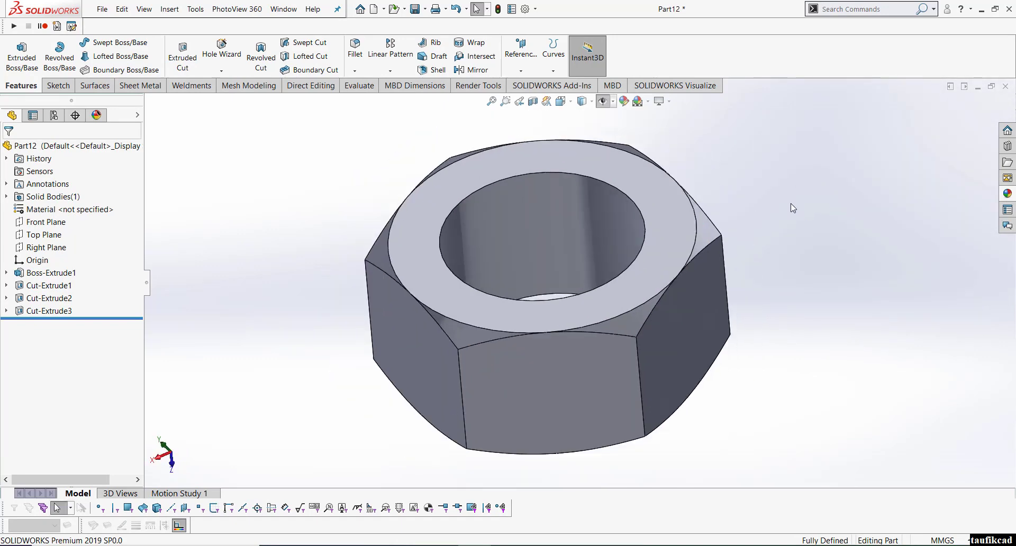